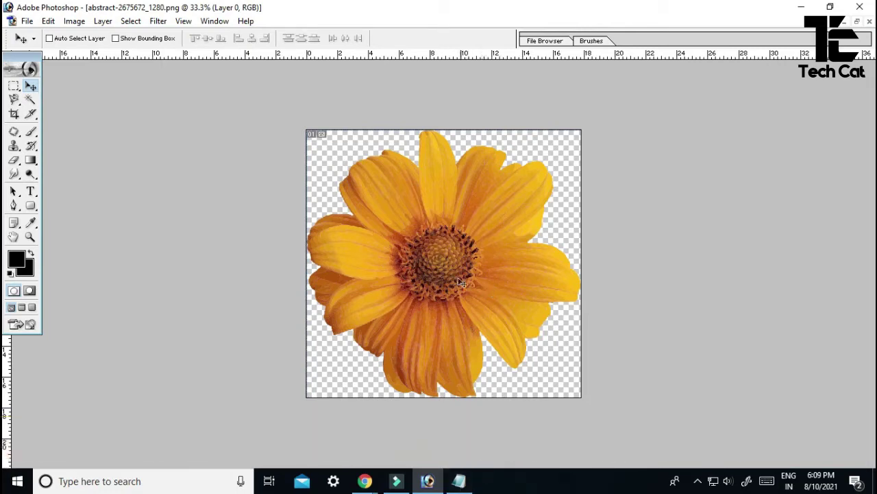
{"action": "right_click", "coordinate": [429, 260]}
{"action": "left_click", "coordinate": [445, 262]}
{"action": "mouse_move", "coordinate": [425, 253]}
{"action": "left_mouse_down"}
{"action": "mouse_move", "coordinate": [456, 280]}
{"action": "mouse_move", "coordinate": [423, 253]}
{"action": "left_mouse_up"}
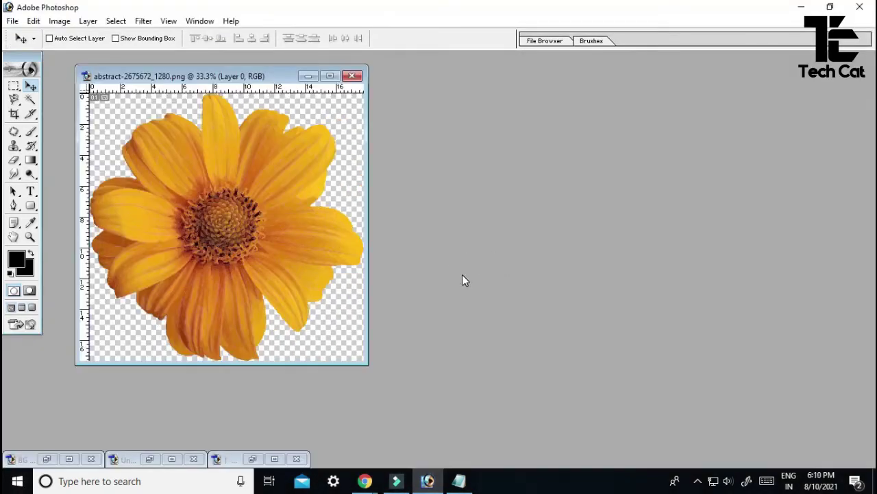
Create a white 6 × 4 inch RGB document at 200 pixels/inch and place its window beside the flower image
{"action": "key", "text": "ctrl+n"}
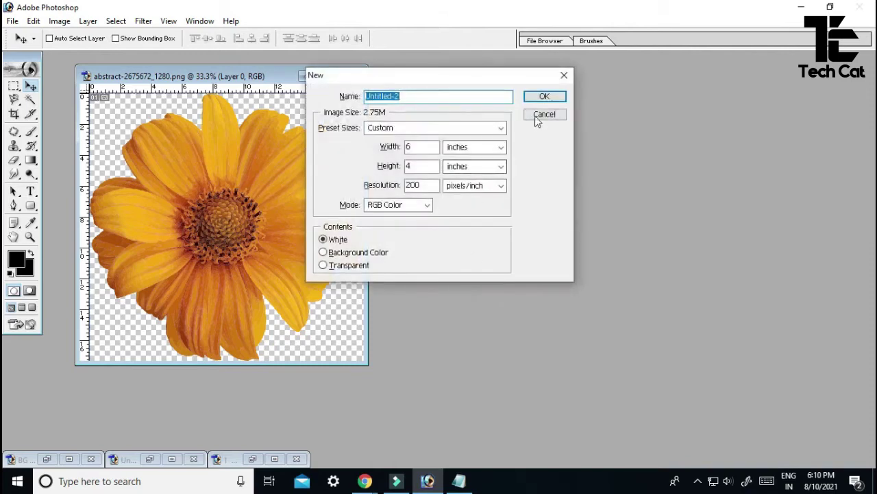
{"action": "left_click", "coordinate": [545, 97]}
{"action": "left_click_drag", "start_coordinate": [327, 82], "coordinate": [556, 66]}
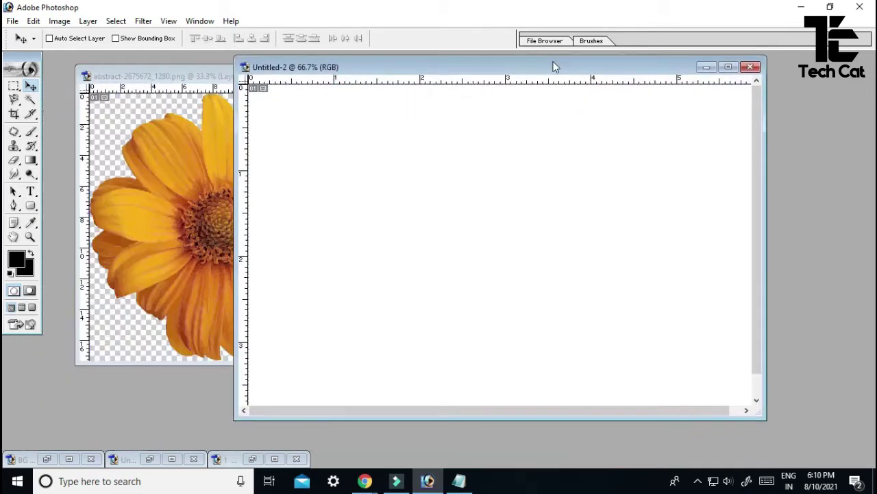
Copy the flower layer from abstract-2675672_1280.png into the new blank document
{"action": "left_click", "coordinate": [179, 233]}
{"action": "right_click", "coordinate": [213, 233]}
{"action": "left_click", "coordinate": [242, 246]}
{"action": "left_click_drag", "start_coordinate": [207, 241], "coordinate": [496, 267]}
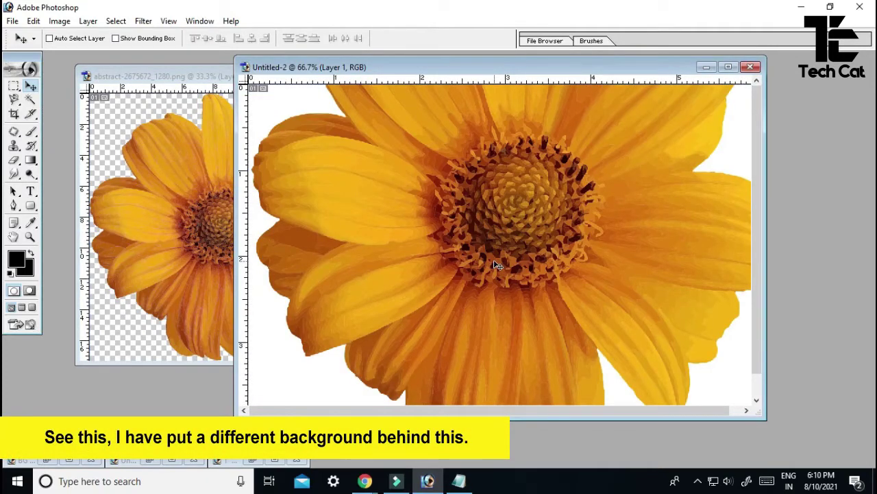
Scale the copied flower proportionally to 53.5% and centre it on the white canvas
{"action": "key", "text": "ctrl+minus"}
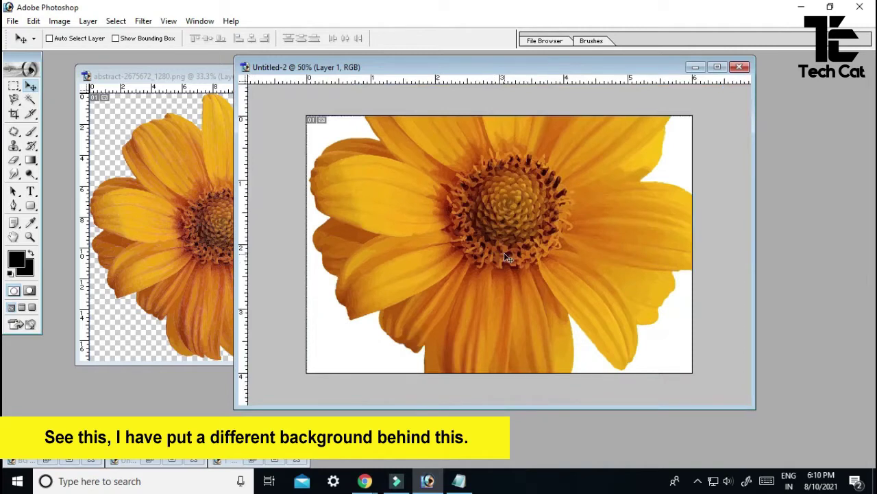
{"action": "key", "text": "ctrl+t"}
{"action": "left_click_drag", "start_coordinate": [381, 140], "coordinate": [384, 264]}
{"action": "left_click_drag", "start_coordinate": [312, 130], "coordinate": [374, 213]}
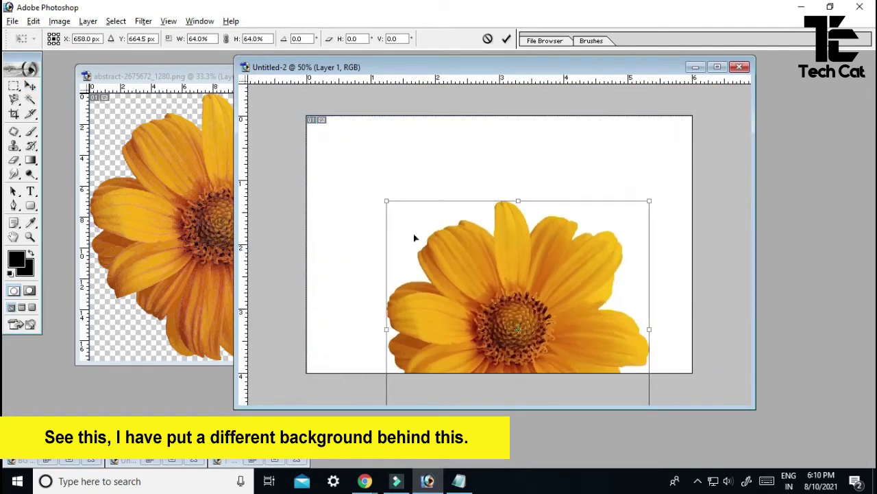
{"action": "left_click_drag", "start_coordinate": [533, 299], "coordinate": [508, 215]}
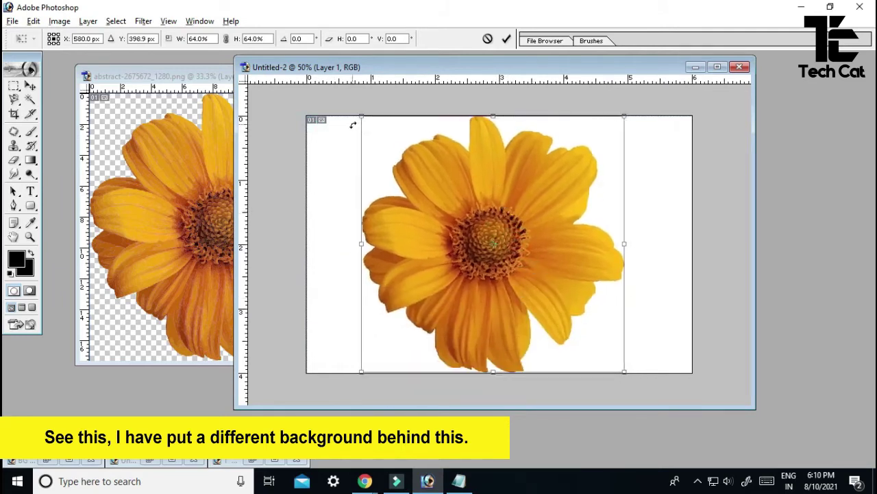
{"action": "left_click_drag", "start_coordinate": [364, 119], "coordinate": [376, 139]}
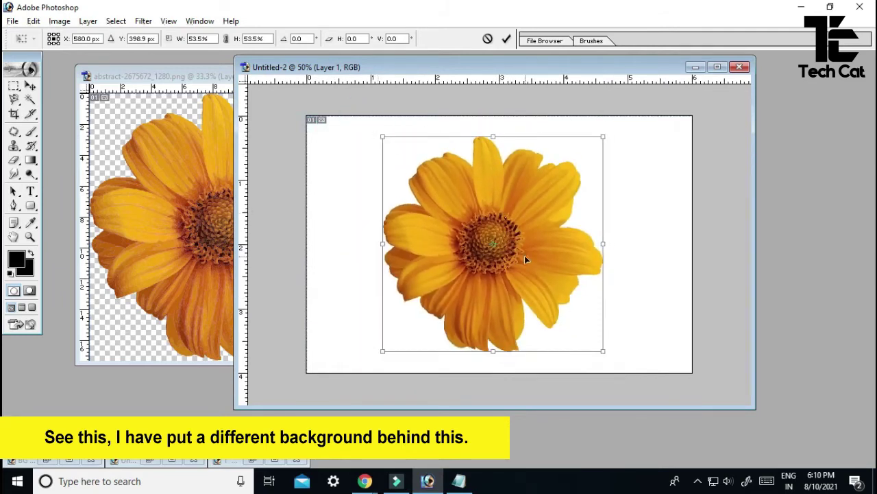
{"action": "left_click_drag", "start_coordinate": [525, 258], "coordinate": [525, 252]}
{"action": "key", "text": "Return"}
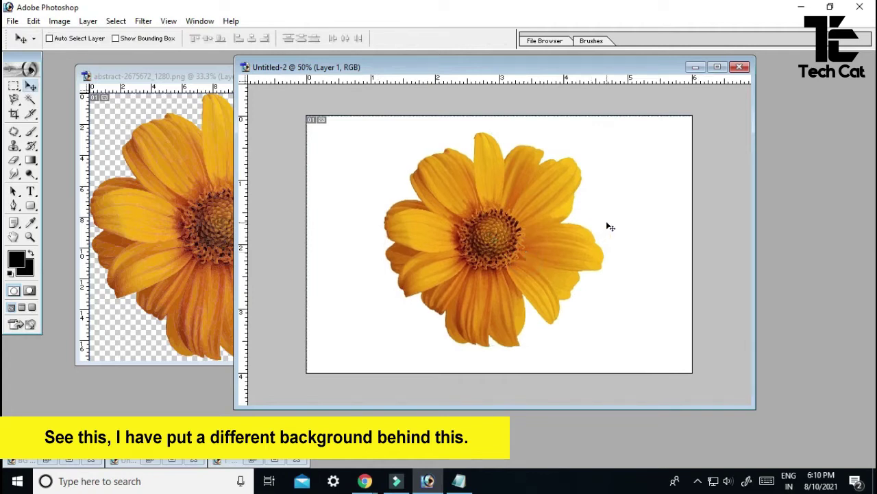
Set the foreground colour to blue #006BFD and return to the Move tool
{"action": "left_click", "coordinate": [16, 259]}
{"action": "left_click", "coordinate": [599, 113]}
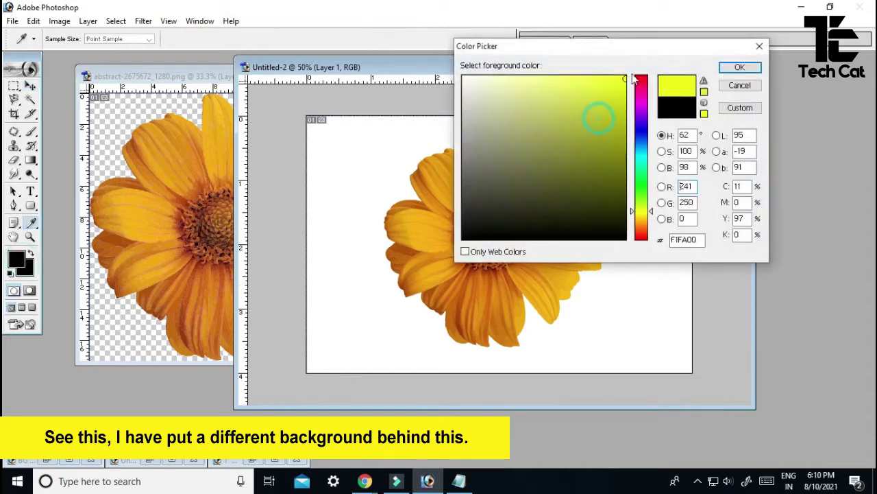
{"action": "left_click", "coordinate": [728, 69]}
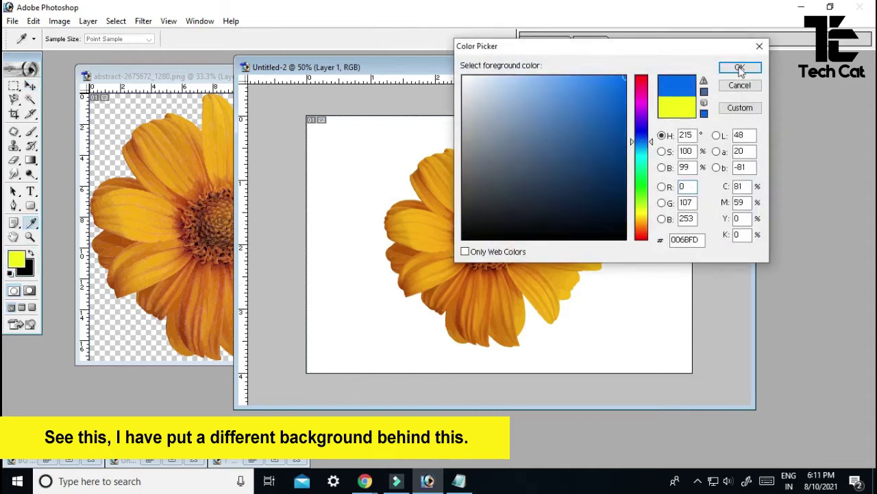
{"action": "left_click", "coordinate": [740, 68]}
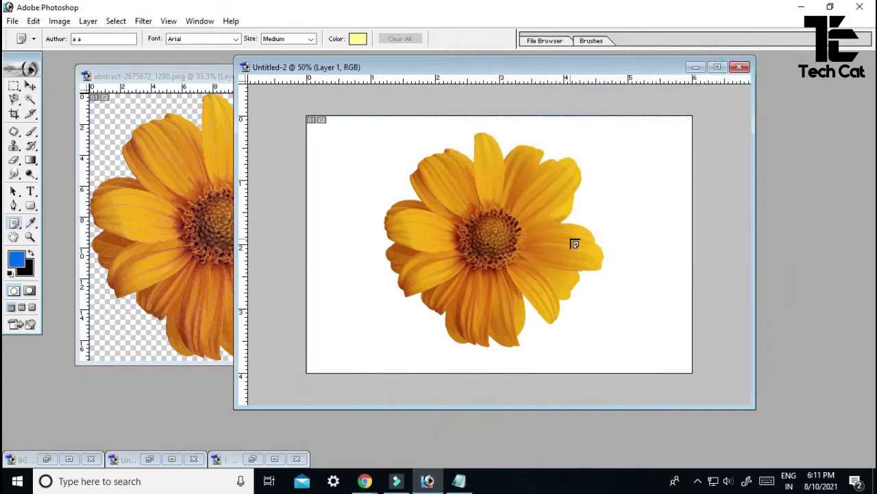
{"action": "key", "text": "v"}
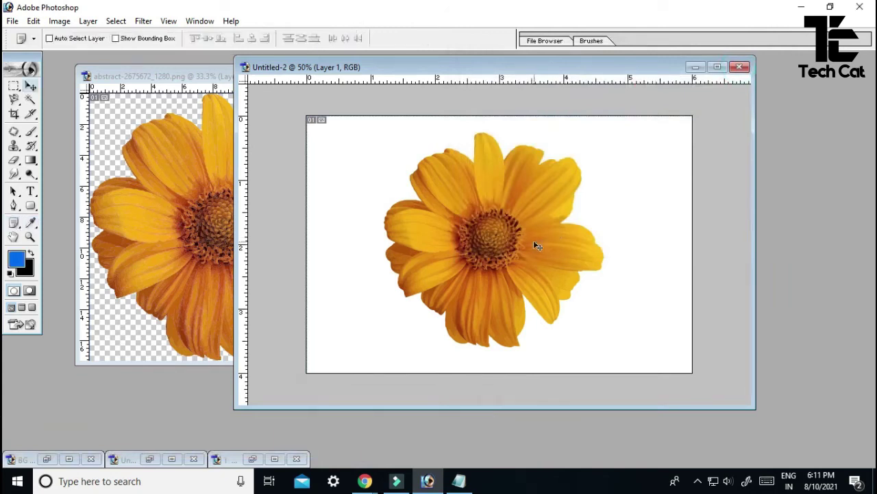
Fill the whole Background layer with the blue foreground colour, leaving no selection active
{"action": "right_click", "coordinate": [628, 315]}
{"action": "left_click", "coordinate": [647, 323]}
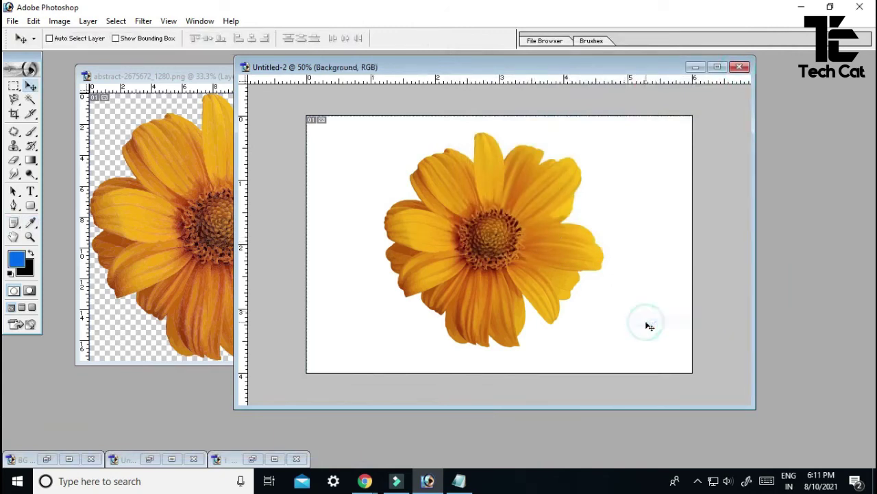
{"action": "key", "text": "ctrl+a"}
{"action": "key", "text": "alt+e"}
{"action": "key", "text": "l"}
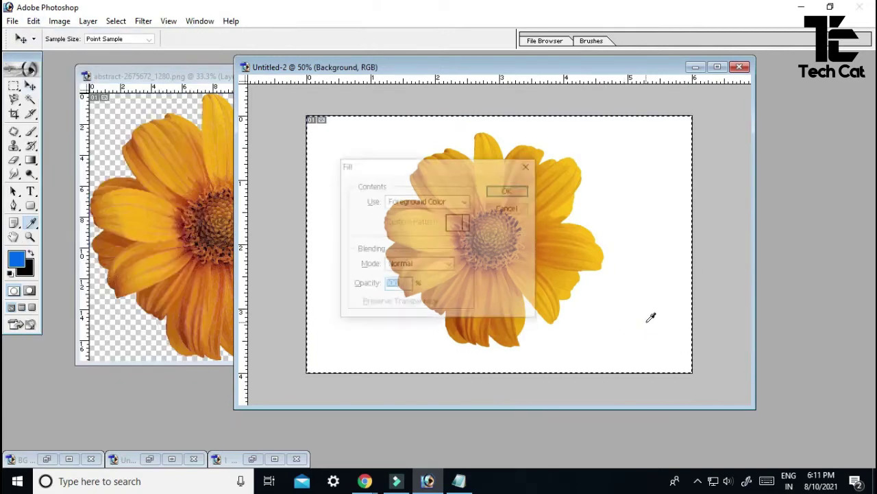
{"action": "key", "text": "Return"}
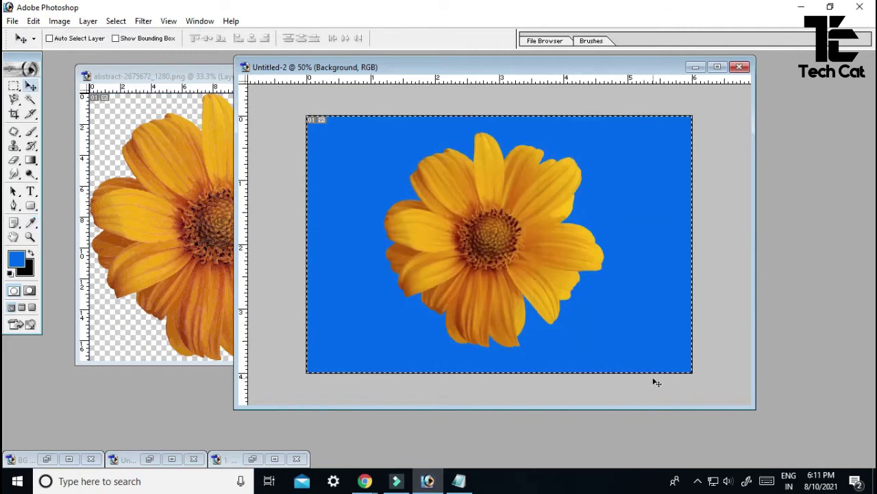
{"action": "key", "text": "ctrl+d"}
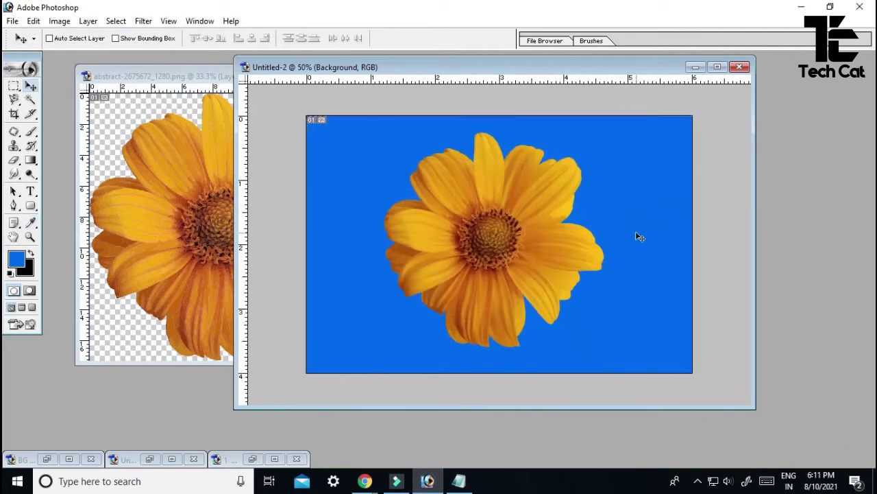
Move the flower layer across the blue background and back to its central position
{"action": "right_click", "coordinate": [473, 240]}
{"action": "left_click", "coordinate": [497, 252]}
{"action": "left_click_drag", "start_coordinate": [492, 243], "coordinate": [576, 235]}
{"action": "left_click_drag", "start_coordinate": [595, 228], "coordinate": [513, 264]}
{"action": "left_click_drag", "start_coordinate": [636, 296], "coordinate": [626, 284]}
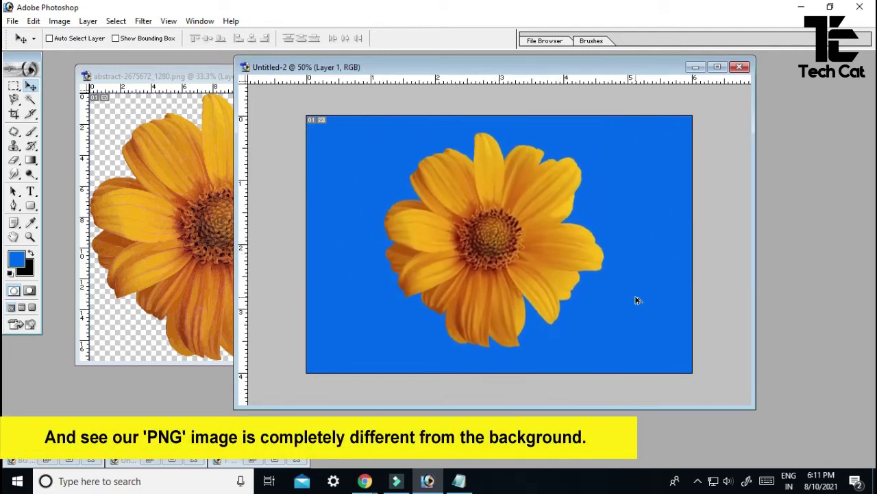
Recolour the Background layer to orange with Hue/Saturation, setting the hue to -180
{"action": "key", "text": "f"}
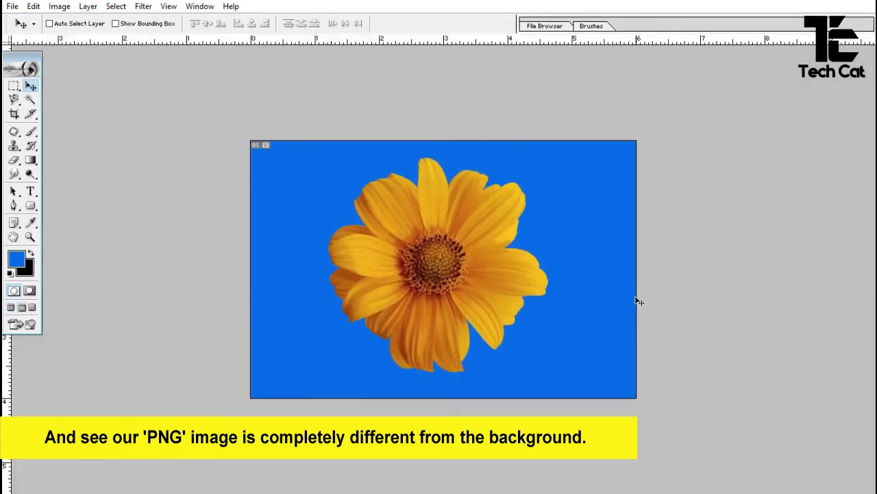
{"action": "right_click", "coordinate": [567, 306]}
{"action": "left_click", "coordinate": [588, 309]}
{"action": "key", "text": "alt+i"}
{"action": "key", "text": "a"}
{"action": "key", "text": "h"}
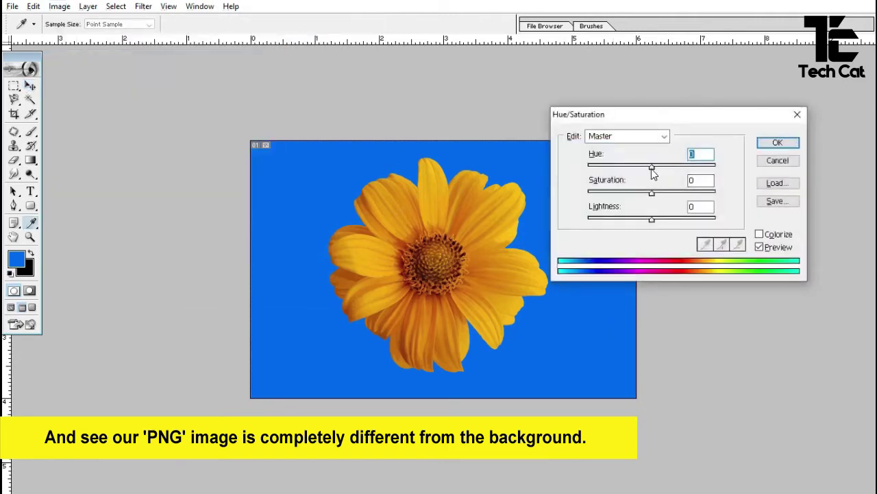
{"action": "left_click_drag", "start_coordinate": [653, 171], "coordinate": [589, 173]}
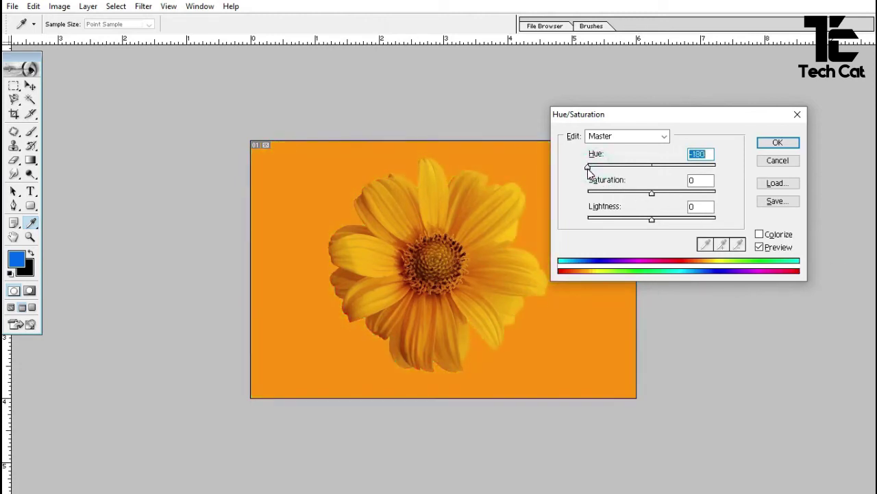
{"action": "left_click", "coordinate": [778, 142]}
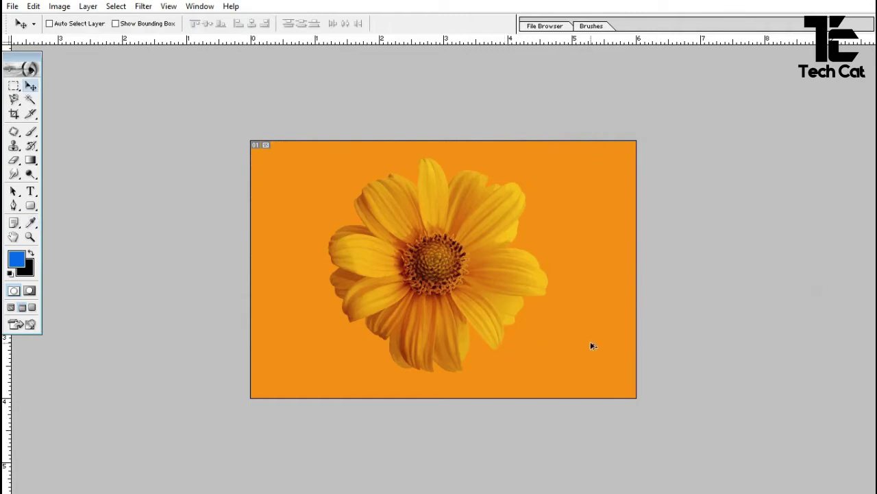
Undo the background's hue change and the edits made just before it
{"action": "key", "text": "ctrl+alt+z"}
{"action": "key", "text": "ctrl+alt+z"}
{"action": "key", "text": "ctrl+alt+z"}
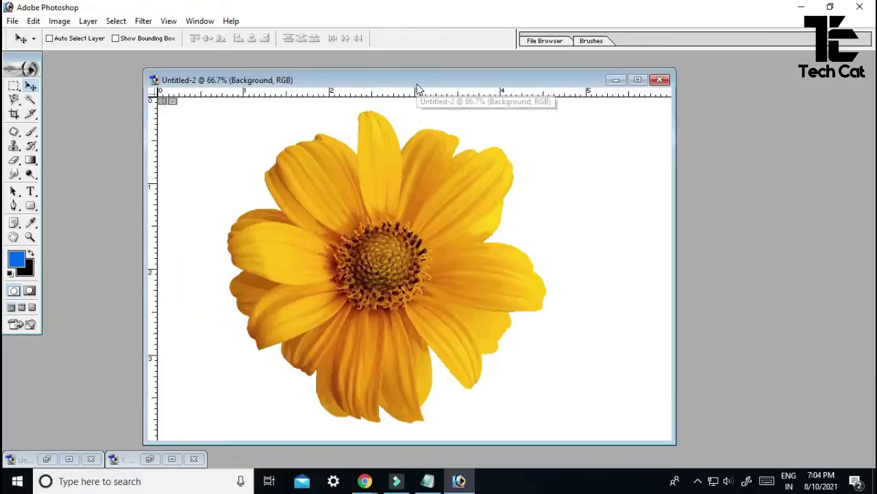
Open ginkgo-6350293_1920 and woman-6493189_1920 together from the Pictures folder
{"action": "left_click_drag", "start_coordinate": [415, 80], "coordinate": [449, 78]}
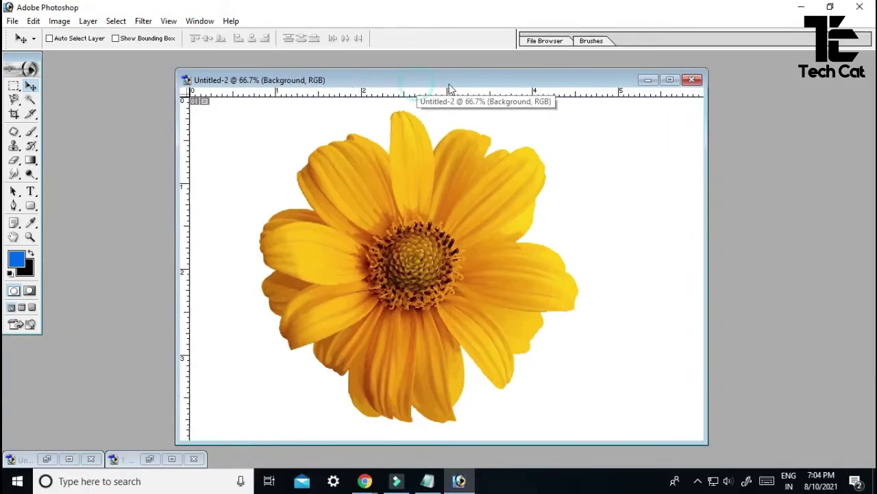
{"action": "double_click", "coordinate": [136, 262]}
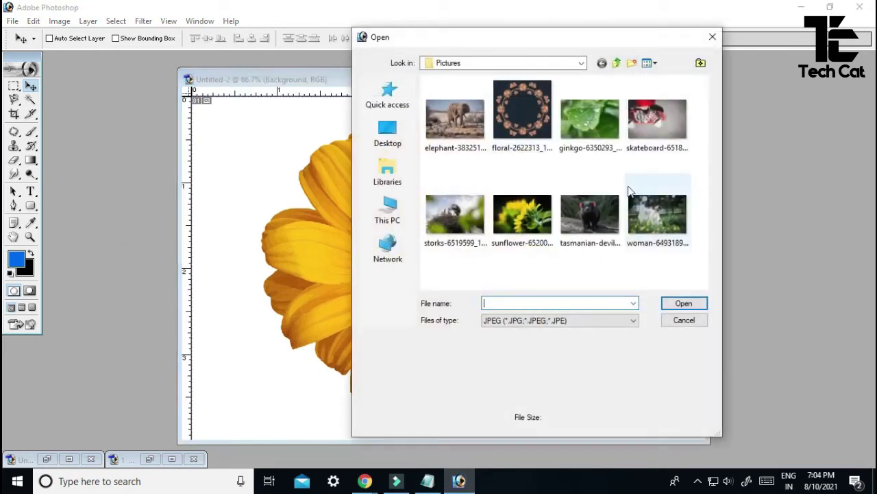
{"action": "left_click", "coordinate": [589, 118]}
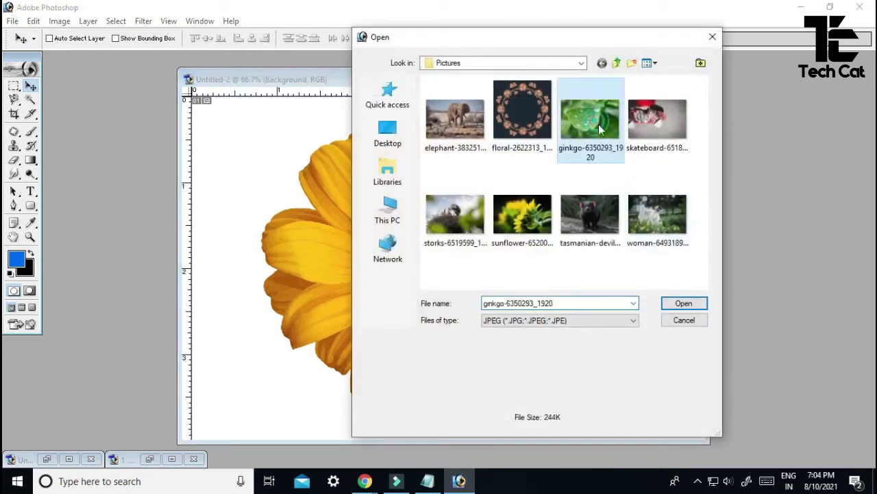
{"action": "left_click", "coordinate": [660, 223], "text": "ctrl"}
{"action": "left_click", "coordinate": [684, 303]}
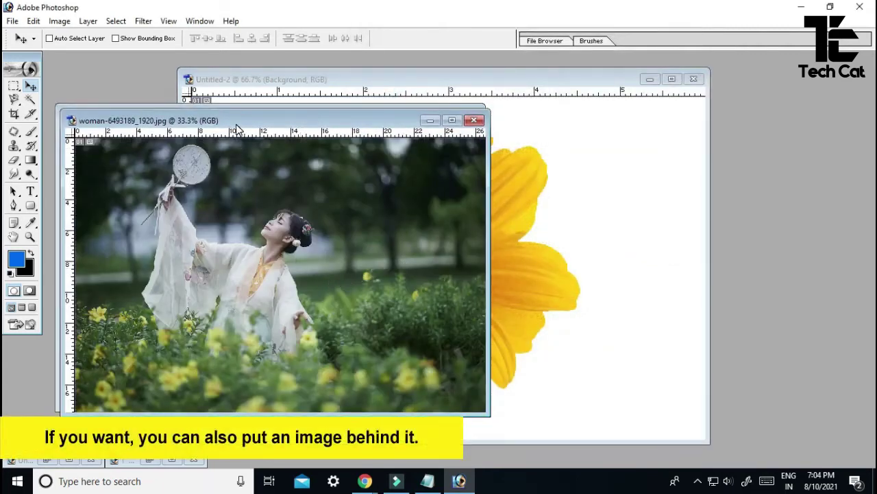
Copy the woman photo into Untitled-2 behind the flower and shift the flower layer down and to the right
{"action": "left_click_drag", "start_coordinate": [240, 141], "coordinate": [241, 126]}
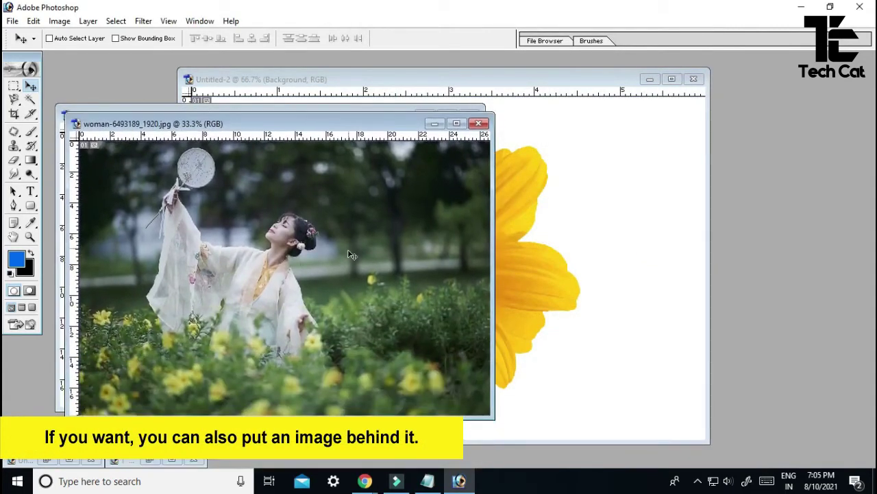
{"action": "left_click_drag", "start_coordinate": [272, 273], "coordinate": [578, 294]}
{"action": "right_click", "coordinate": [420, 293]}
{"action": "left_click", "coordinate": [442, 298]}
{"action": "left_click_drag", "start_coordinate": [441, 287], "coordinate": [501, 326]}
Scale the flower proportionally to 72.8% and place it in the lower left of the picture
{"action": "key", "text": "ctrl+t"}
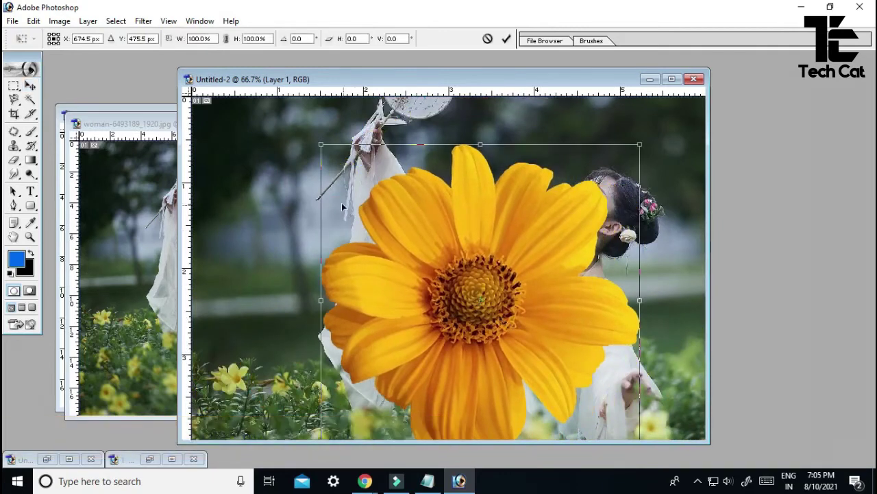
{"action": "left_click_drag", "start_coordinate": [321, 147], "coordinate": [353, 197]}
{"action": "left_click_drag", "start_coordinate": [512, 304], "coordinate": [366, 318]}
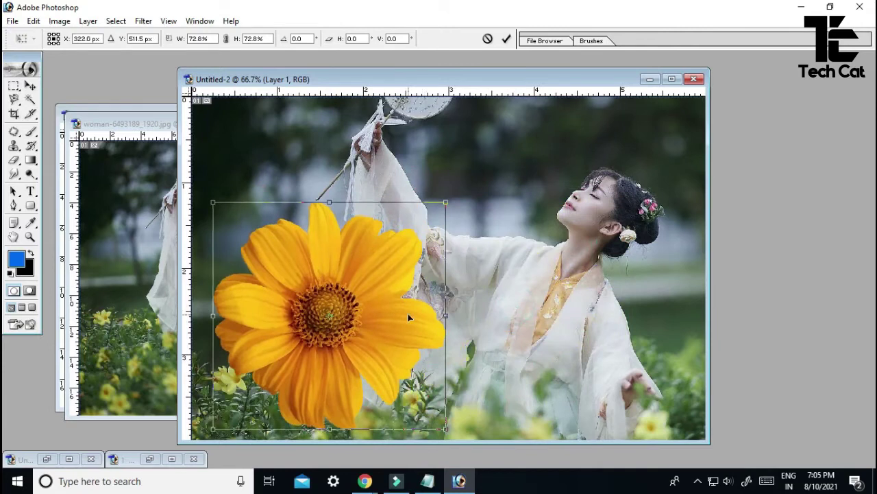
{"action": "key", "text": "Return"}
Delete the woman photo layer from Untitled-2
{"action": "right_click", "coordinate": [511, 261]}
{"action": "left_click", "coordinate": [542, 269]}
{"action": "key", "text": "alt+l"}
{"action": "key", "text": "l"}
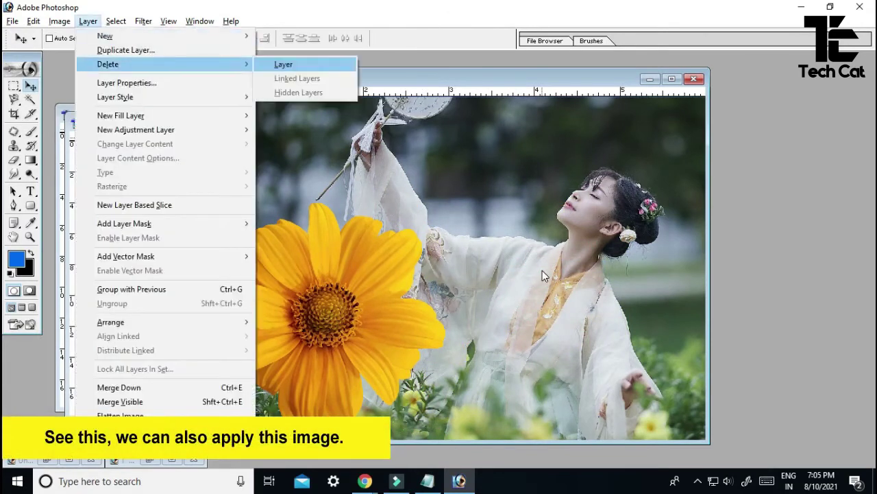
{"action": "key", "text": "l"}
Copy the ginkgo leaf photo into Untitled-2 as the backdrop behind the flower
{"action": "left_click", "coordinate": [152, 214]}
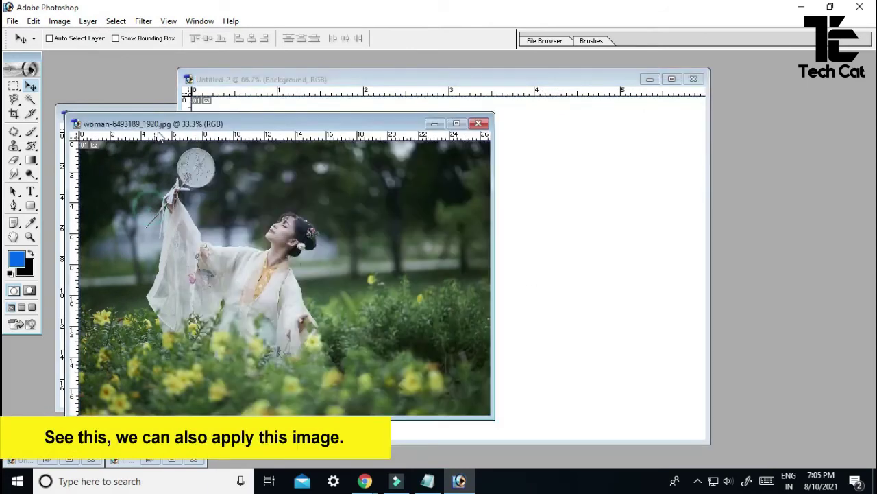
{"action": "left_click", "coordinate": [158, 110]}
{"action": "left_click_drag", "start_coordinate": [185, 214], "coordinate": [409, 254]}
Move the flower layer to the centre of the leaf picture, checking the composition in full-screen view
{"action": "key", "text": "f"}
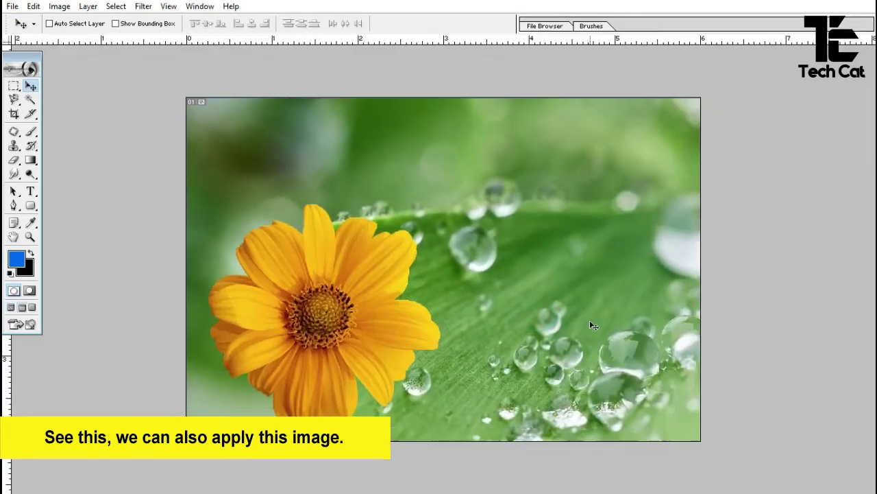
{"action": "right_click", "coordinate": [369, 336]}
{"action": "left_click", "coordinate": [368, 329]}
{"action": "left_click_drag", "start_coordinate": [368, 329], "coordinate": [515, 283]}
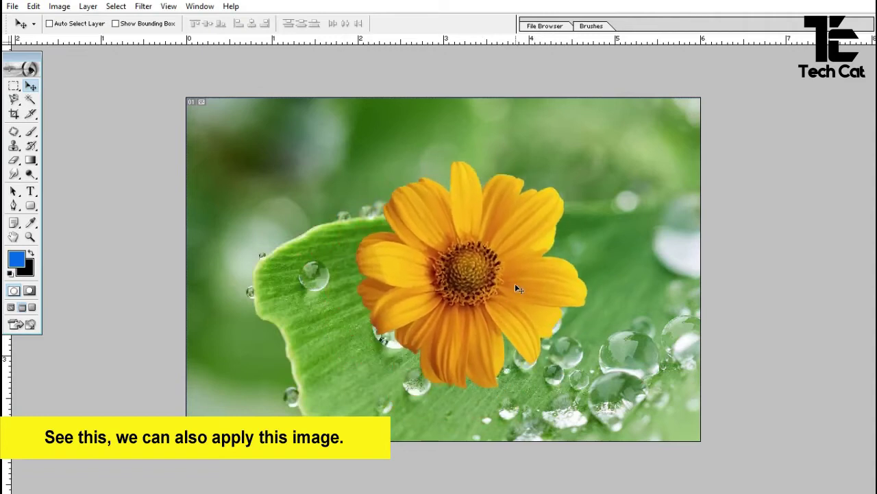
{"action": "key", "text": "f"}
{"action": "key", "text": "f"}
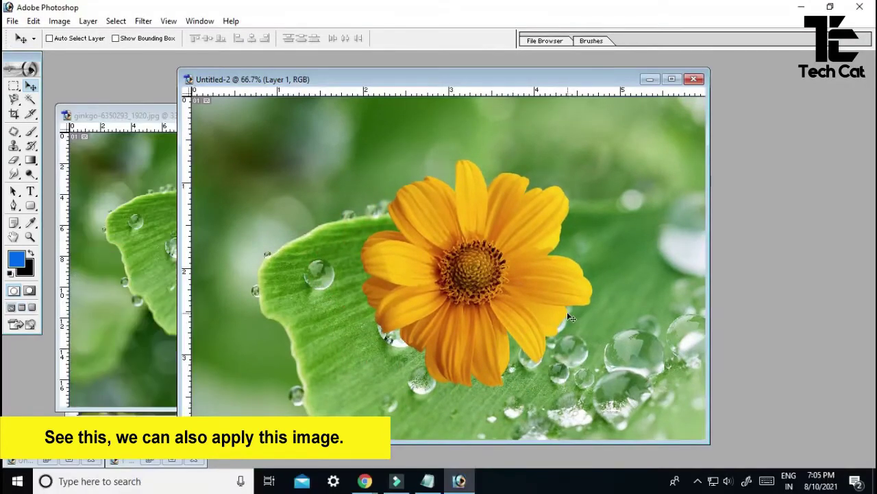
Select the ginkgo leaf photo layer behind the flower in Untitled-2 and delete it
{"action": "right_click", "coordinate": [314, 293]}
{"action": "left_click", "coordinate": [341, 296]}
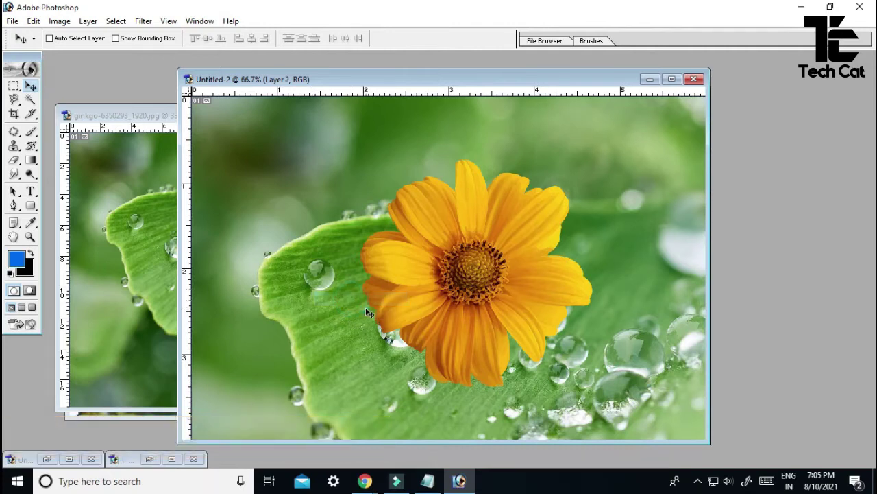
{"action": "key", "text": "alt+l"}
{"action": "key", "text": "l"}
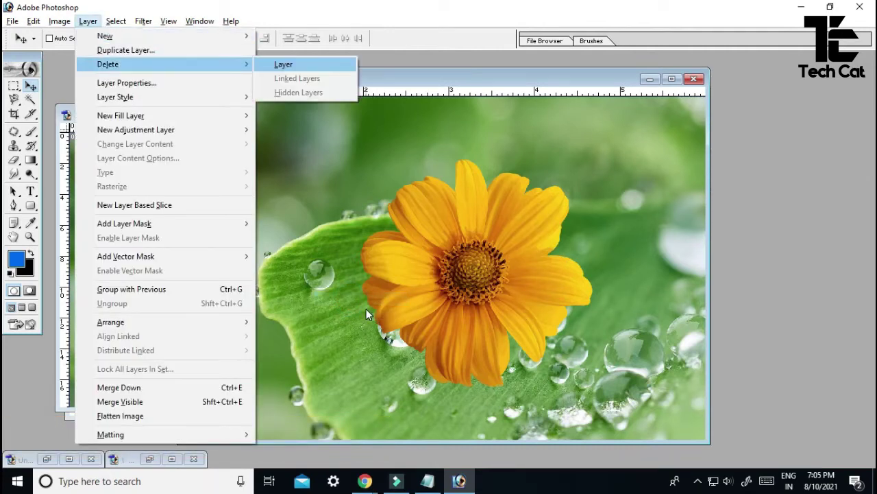
{"action": "key", "text": "Return"}
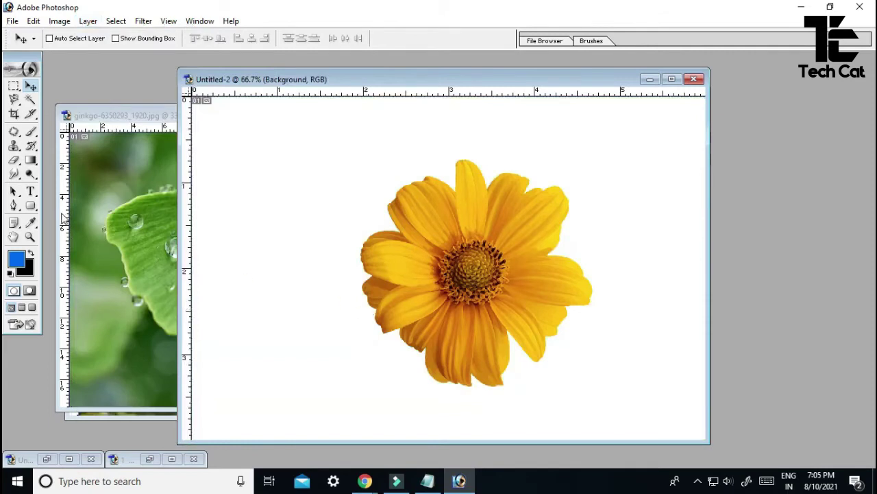
Minimise the ginkgo leaf and woman photo windows
{"action": "left_click", "coordinate": [94, 199]}
{"action": "left_click", "coordinate": [427, 115]}
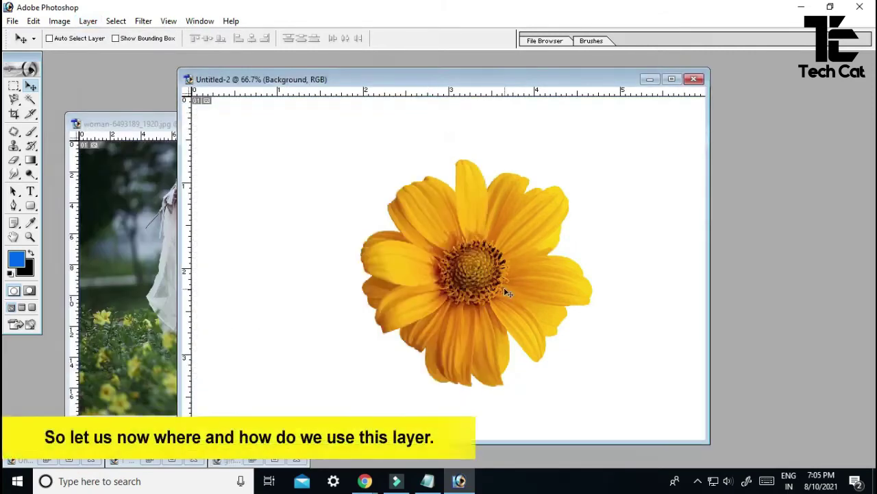
{"action": "left_click", "coordinate": [152, 190]}
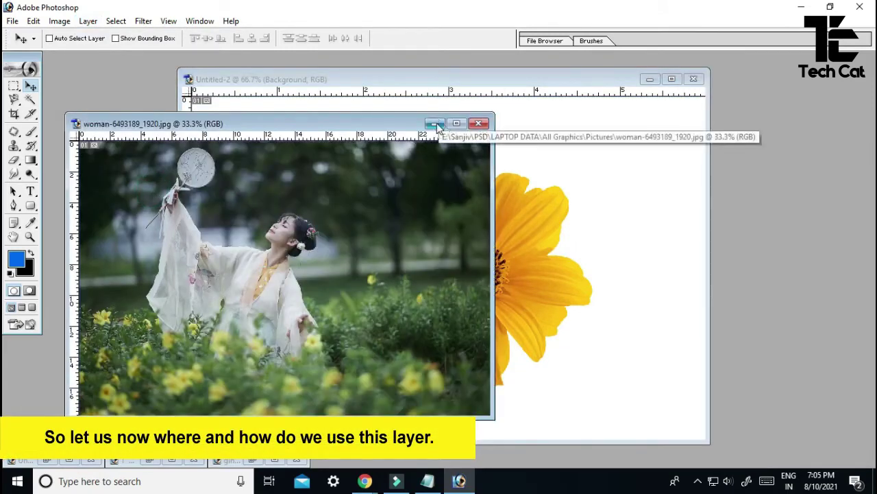
{"action": "left_click", "coordinate": [436, 123]}
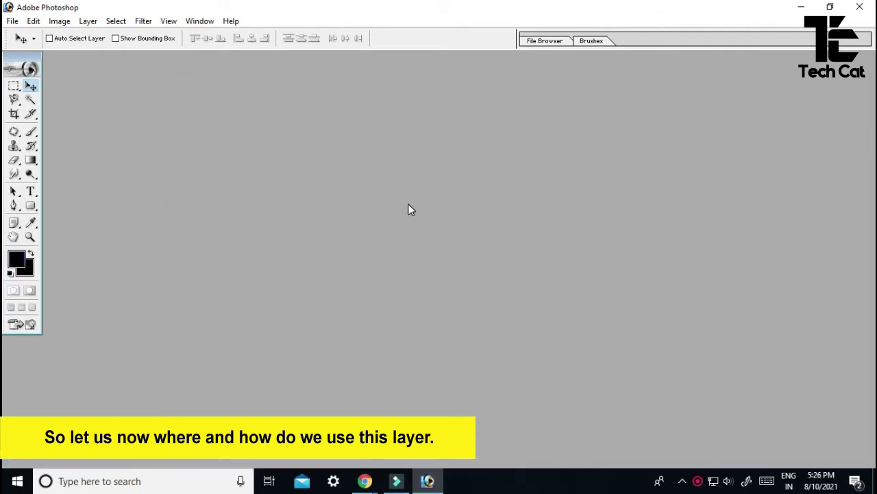
Create a white RGB document 6 inches wide and 4 inches high at 200 pixels/inch, and move its window clear of the toolbox
{"action": "key", "text": "ctrl+n"}
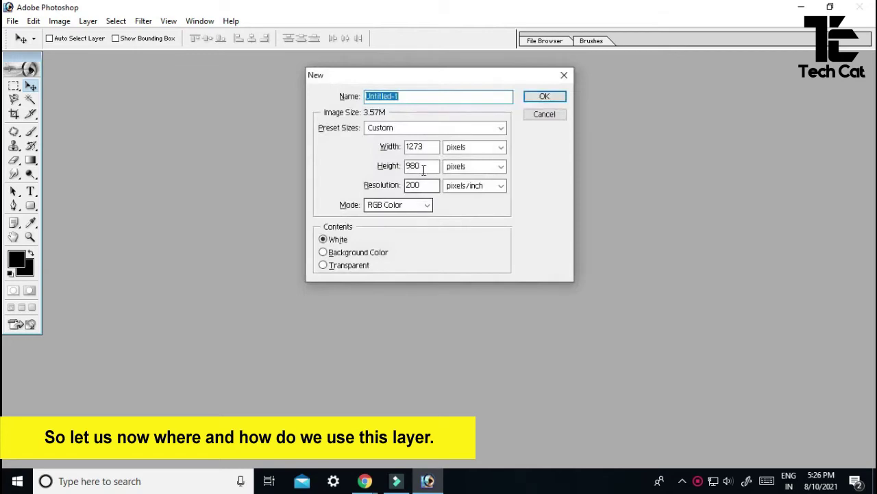
{"action": "left_click_drag", "start_coordinate": [430, 149], "coordinate": [388, 150]}
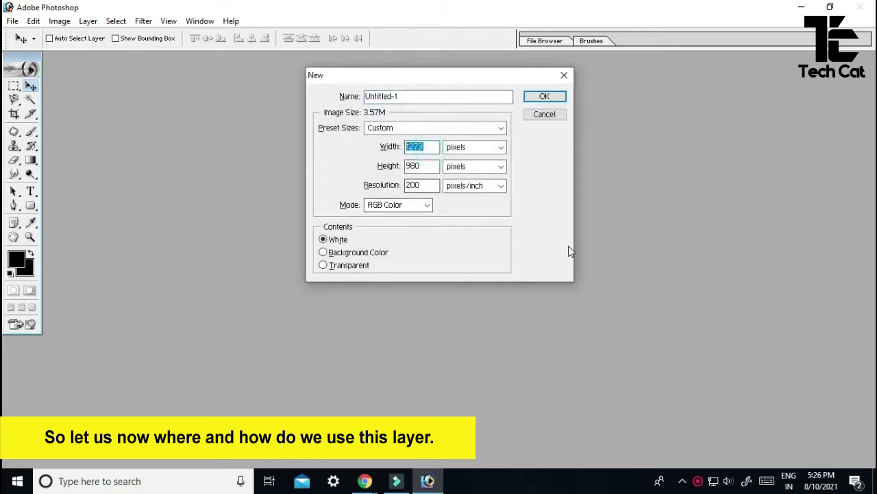
{"action": "type", "text": "6"}
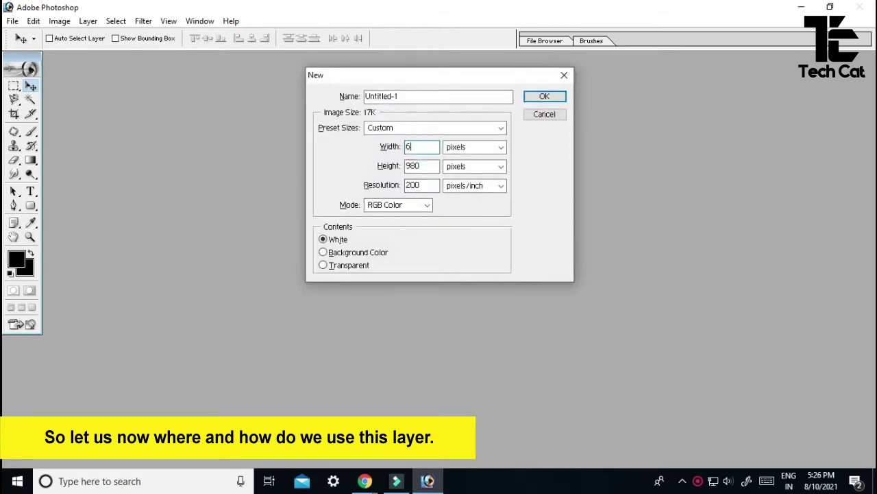
{"action": "key", "text": "Tab"}
{"action": "key", "text": "Down"}
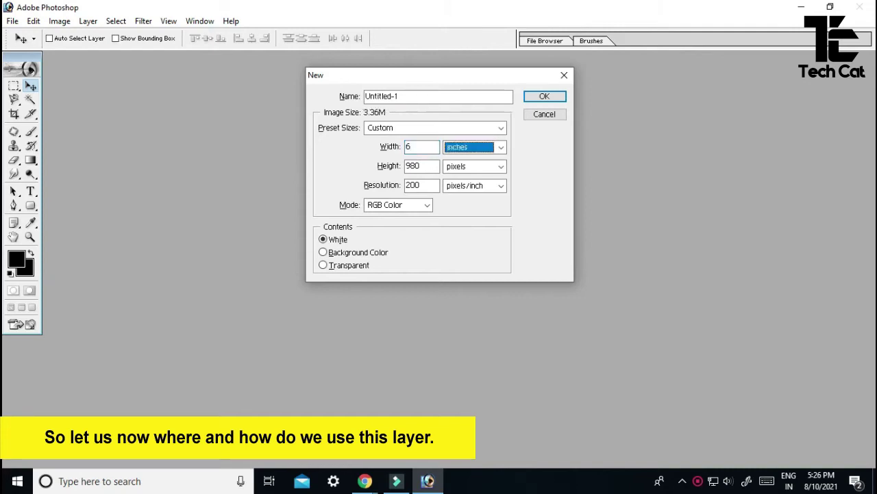
{"action": "key", "text": "Tab"}
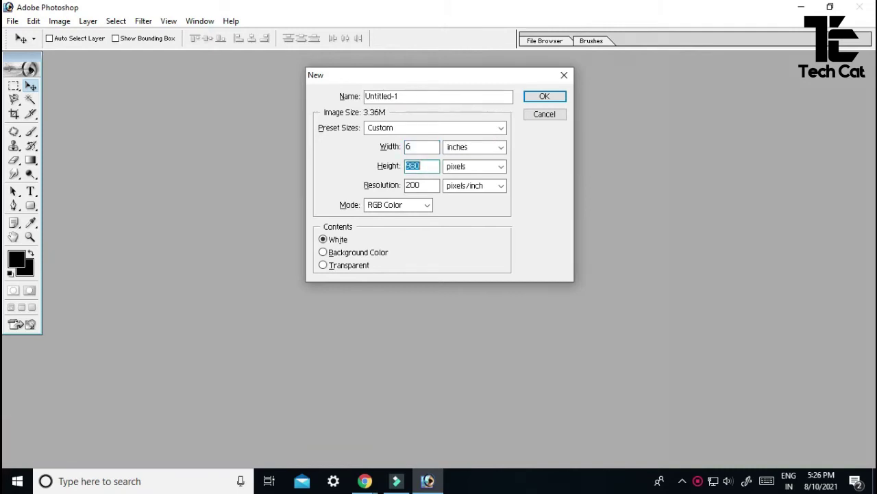
{"action": "type", "text": "4"}
{"action": "key", "text": "Tab"}
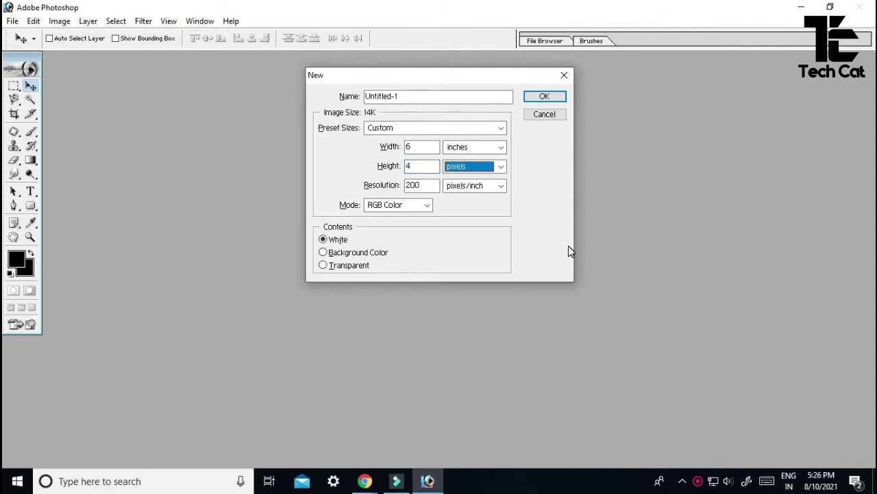
{"action": "key", "text": "Down"}
{"action": "key", "text": "Tab"}
{"action": "type", "text": "200"}
{"action": "key", "text": "Return"}
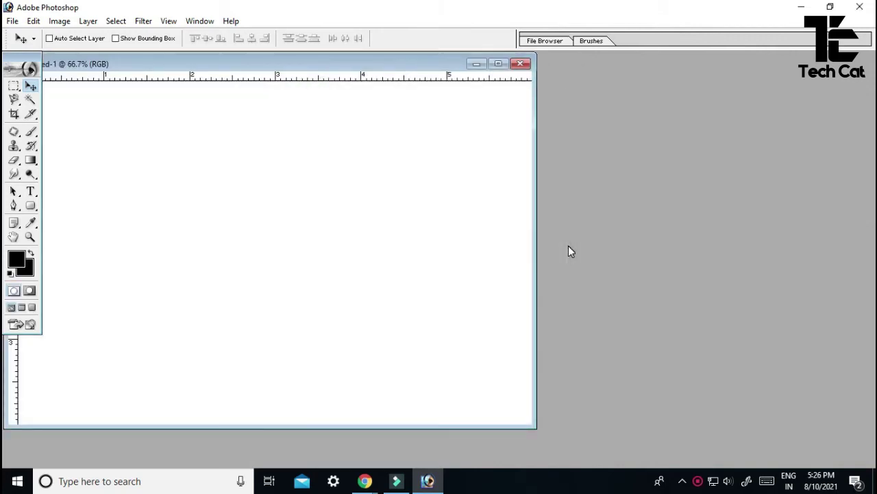
{"action": "left_click_drag", "start_coordinate": [347, 67], "coordinate": [499, 84]}
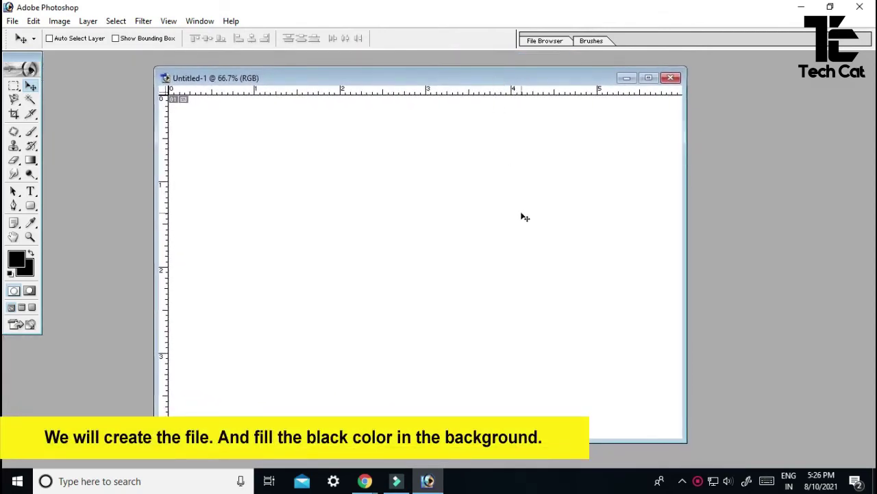
Fill the whole canvas with the black foreground colour at 100% opacity and remove the selection
{"action": "key", "text": "ctrl+a"}
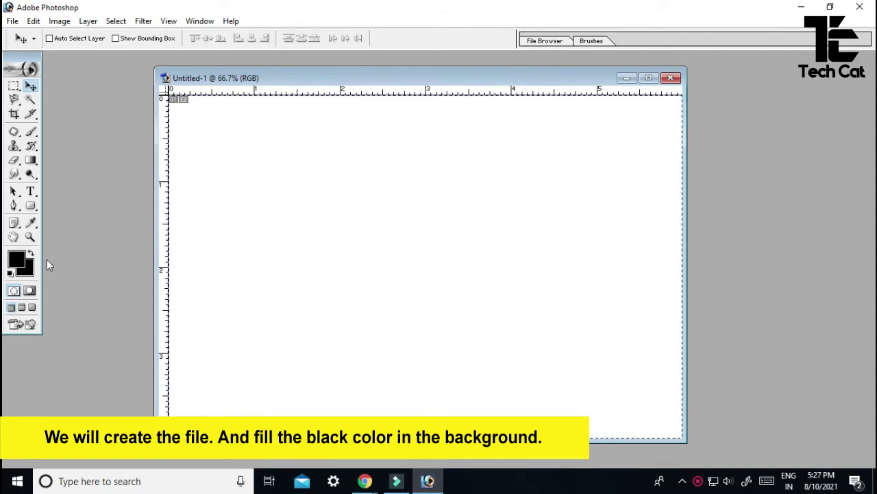
{"action": "key", "text": "i"}
{"action": "key", "text": "shift+BackSpace"}
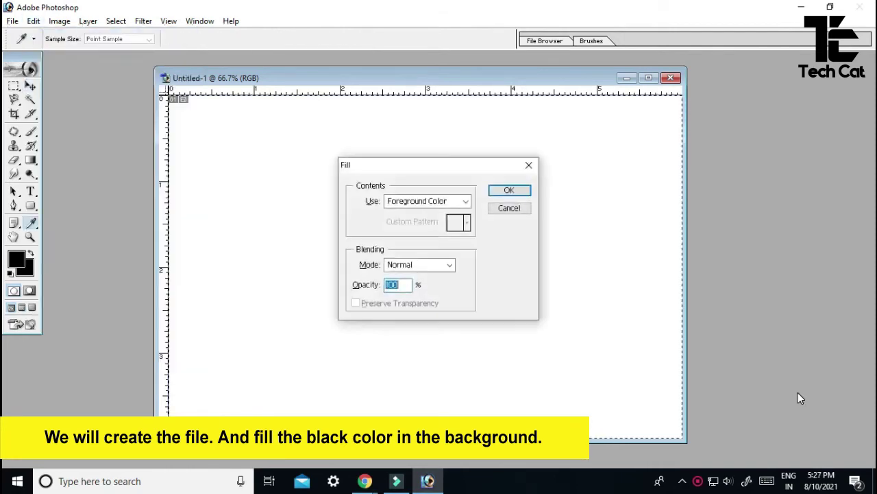
{"action": "key", "text": "Return"}
{"action": "key", "text": "v"}
{"action": "key", "text": "ctrl+d"}
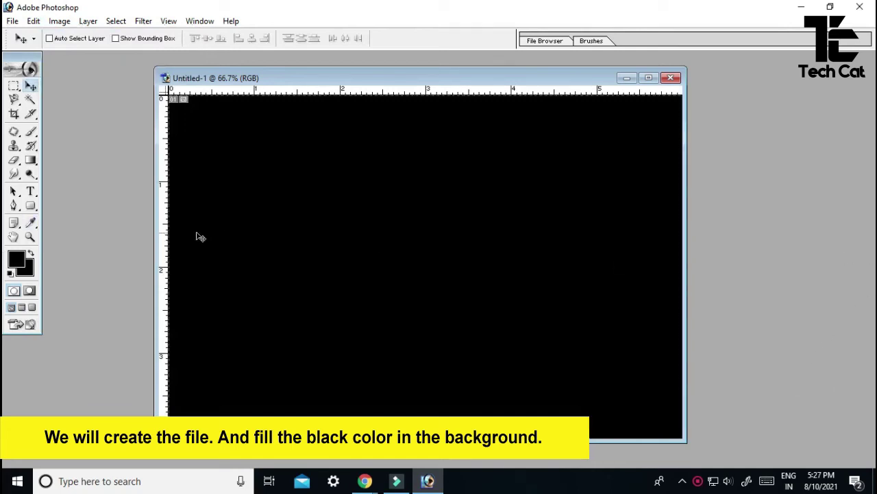
Open the BG FOR picture and copy its visible leaf layer into Untitled-1 over the black background
{"action": "key", "text": "ctrl+o"}
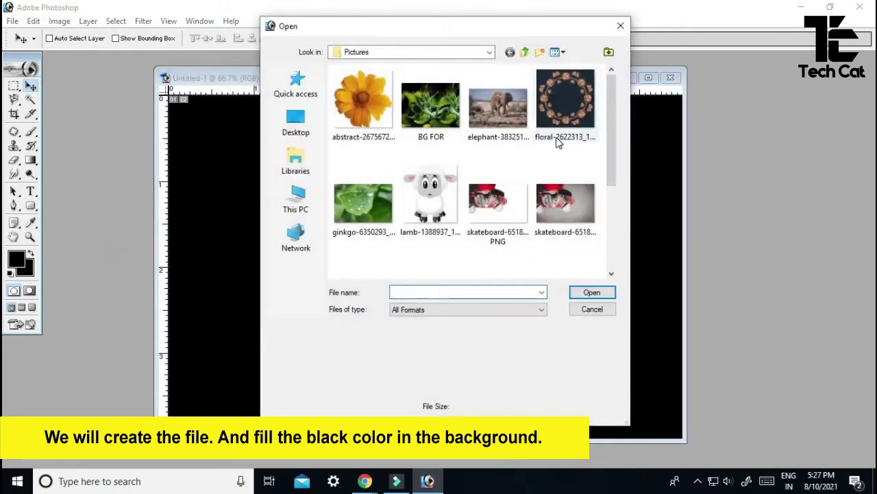
{"action": "left_click", "coordinate": [441, 117]}
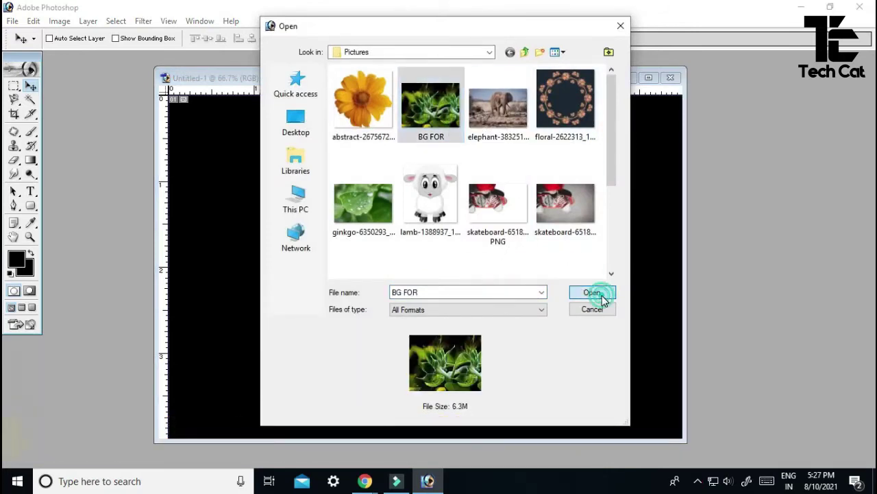
{"action": "left_click", "coordinate": [593, 294]}
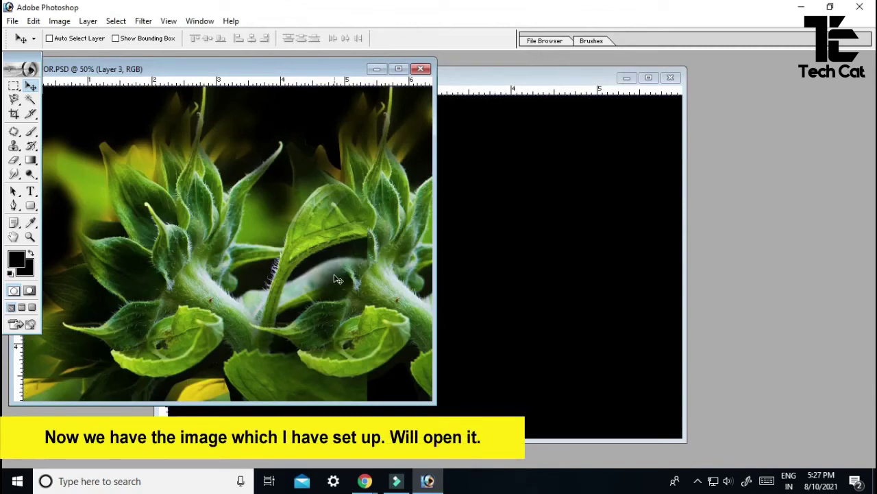
{"action": "key", "text": "ctrl+a"}
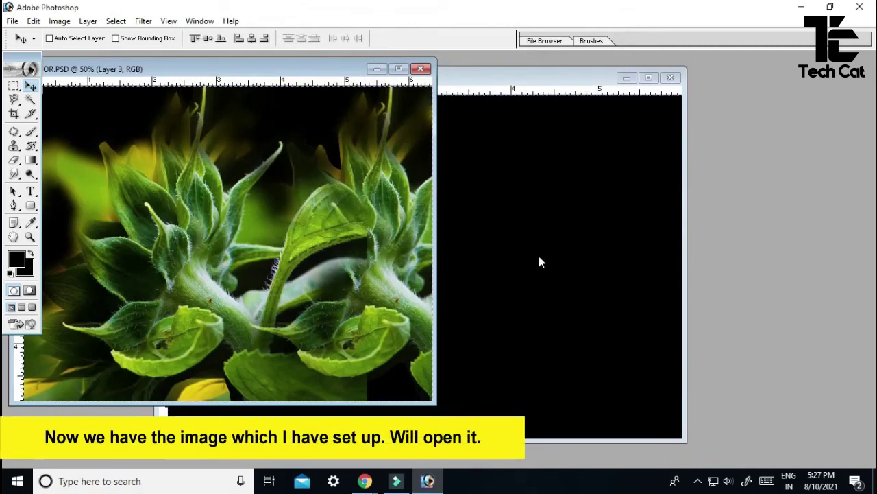
{"action": "left_click", "coordinate": [539, 253]}
{"action": "key", "text": "ctrl+v"}
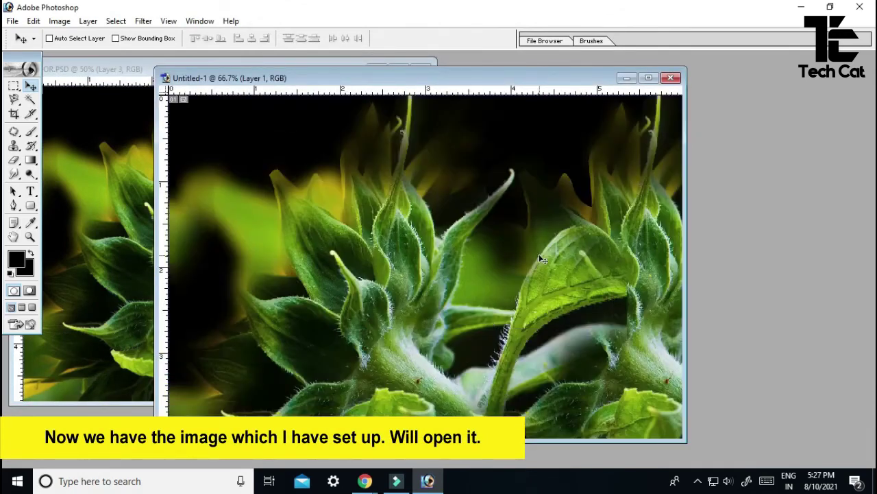
Check Untitled-1 in the full-screen views and minimise the BG FOR window
{"action": "key", "text": "f"}
{"action": "key", "text": "f"}
{"action": "key", "text": "f"}
{"action": "left_click", "coordinate": [111, 187]}
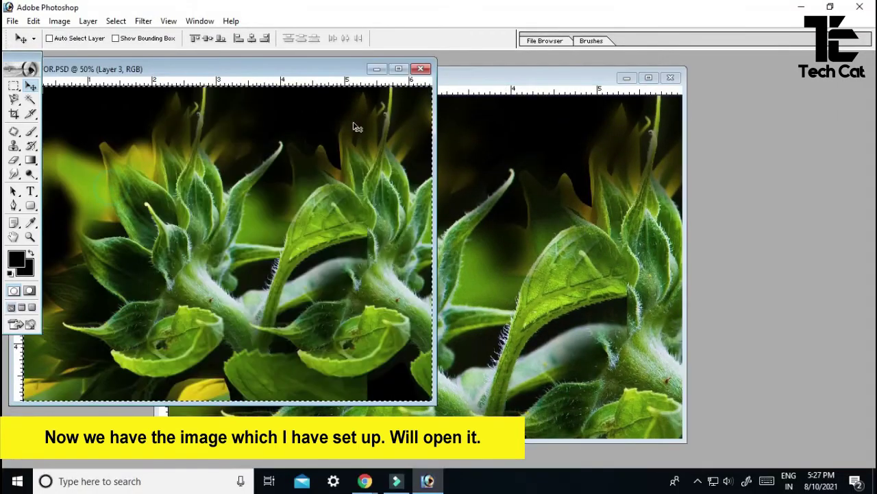
{"action": "left_click", "coordinate": [376, 69]}
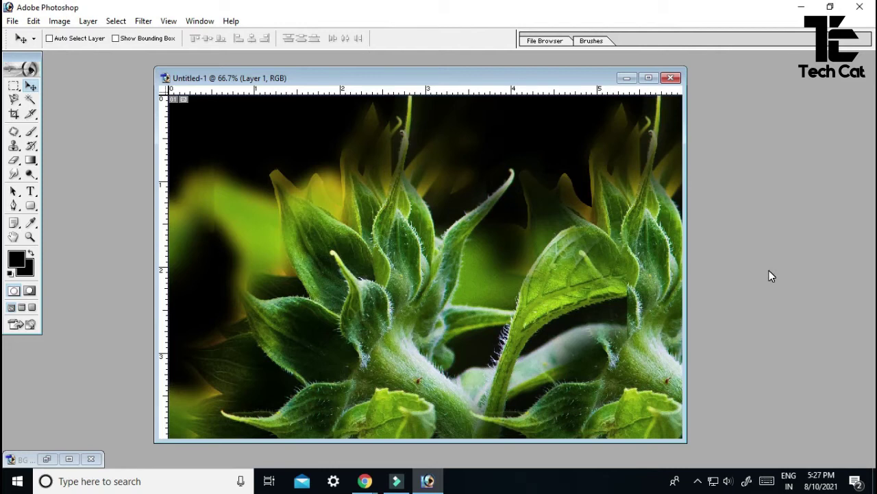
Apply a Gaussian Blur with a radius of 1.7 pixels to the pasted plant layer
{"action": "key", "text": "alt+t"}
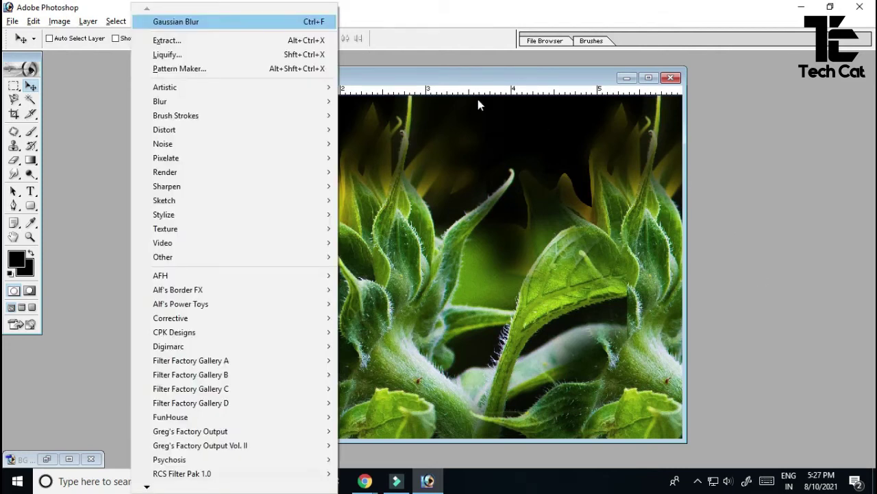
{"action": "mouse_move", "coordinate": [254, 103]}
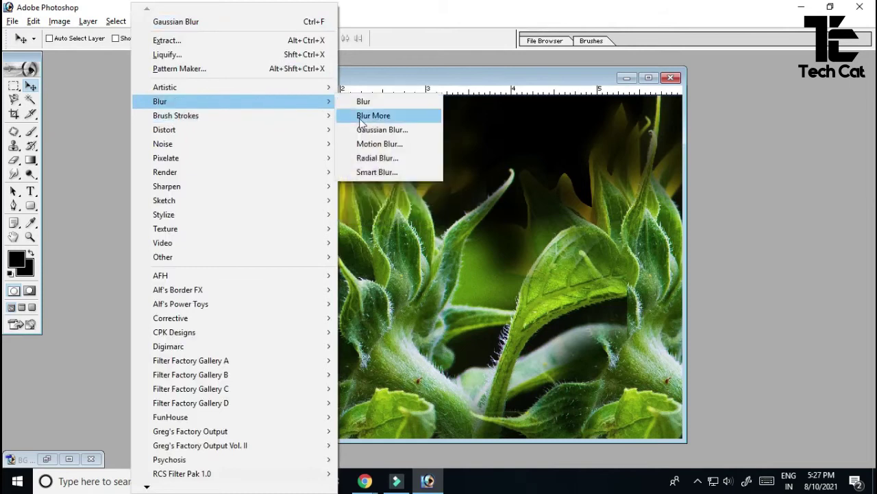
{"action": "left_click", "coordinate": [383, 131]}
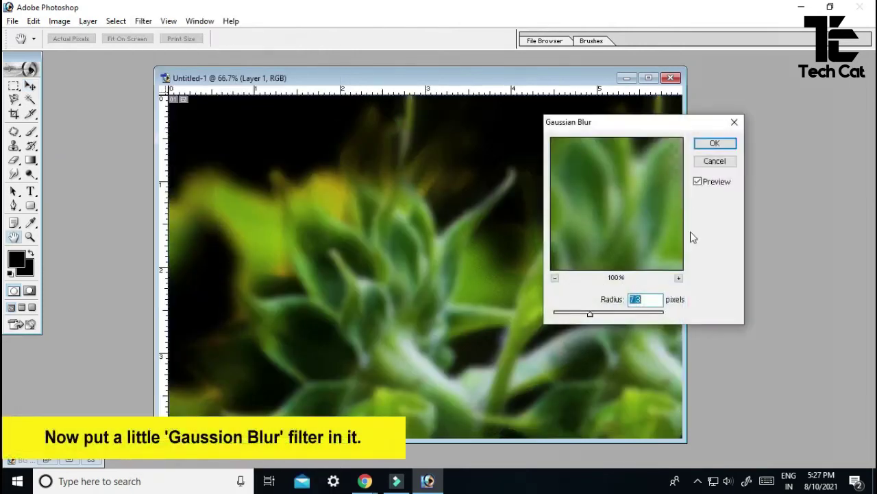
{"action": "left_click_drag", "start_coordinate": [589, 313], "coordinate": [564, 317]}
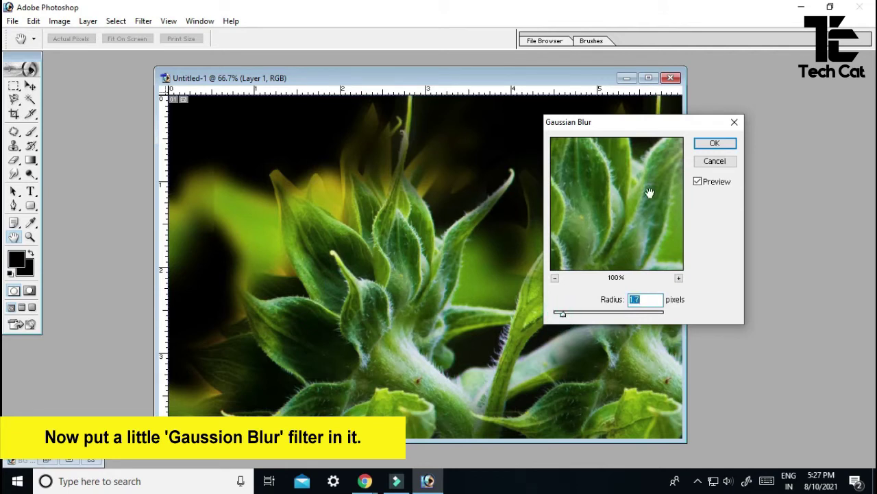
{"action": "left_click", "coordinate": [714, 142]}
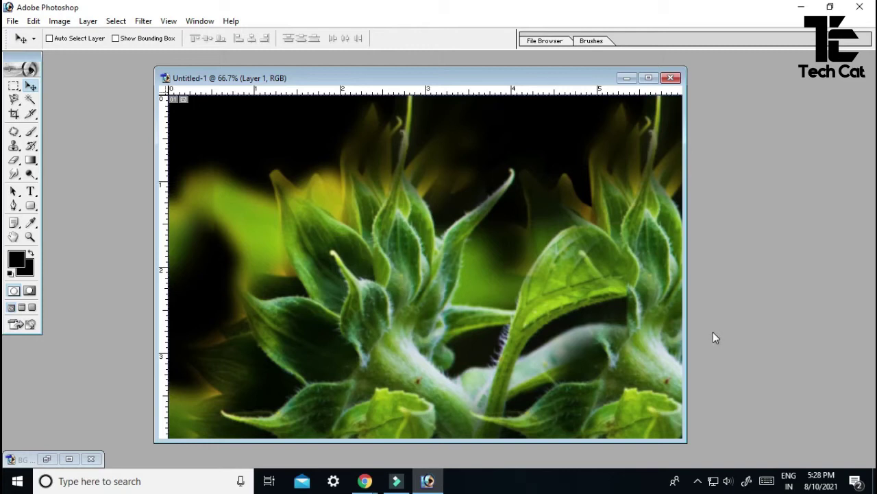
Open the transparent flower abstract-2675672_1280.png and copy its layer into Untitled-1 above the blurred plant picture
{"action": "double_click", "coordinate": [797, 275]}
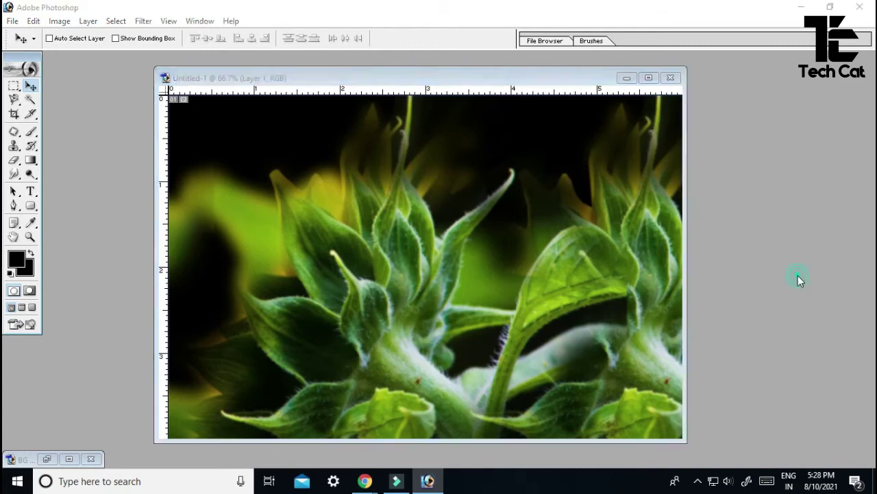
{"action": "left_click", "coordinate": [362, 110]}
{"action": "left_click", "coordinate": [591, 292]}
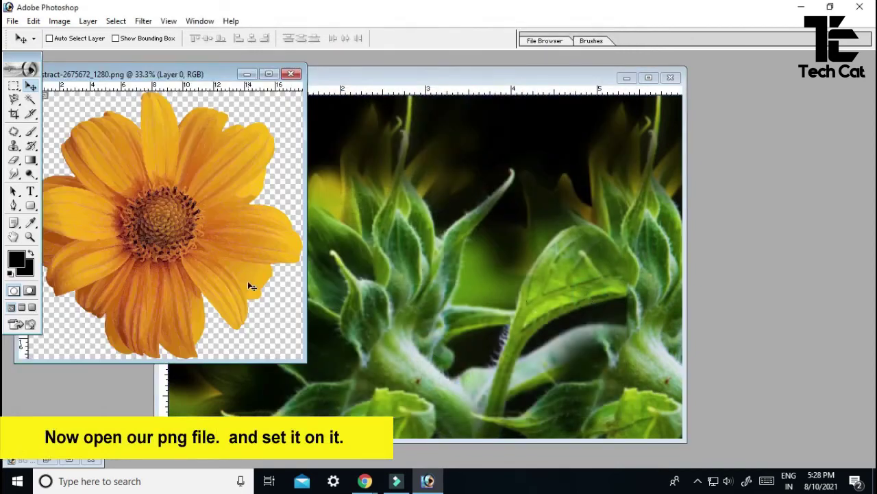
{"action": "right_click", "coordinate": [172, 227]}
{"action": "left_click", "coordinate": [191, 235]}
{"action": "left_click_drag", "start_coordinate": [163, 238], "coordinate": [468, 283]}
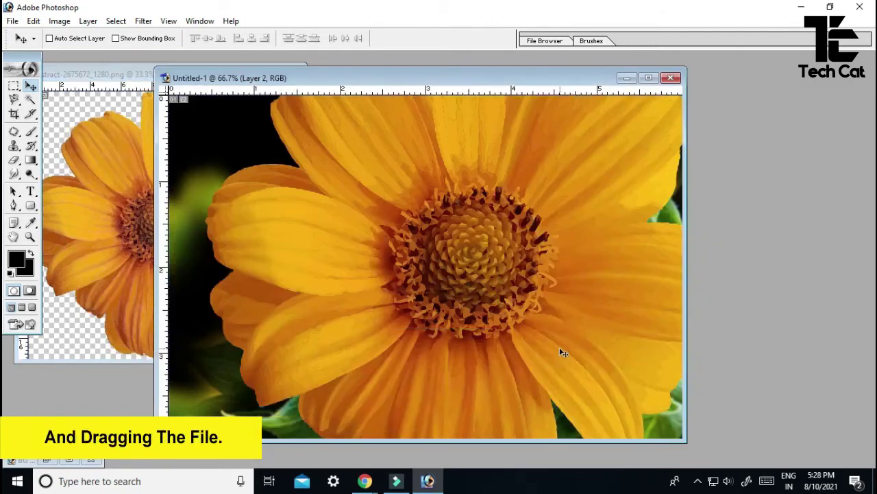
Scale the pasted flower down to about 39%, place it over the upper-left plant stem and rotate it slightly
{"action": "key", "text": "f"}
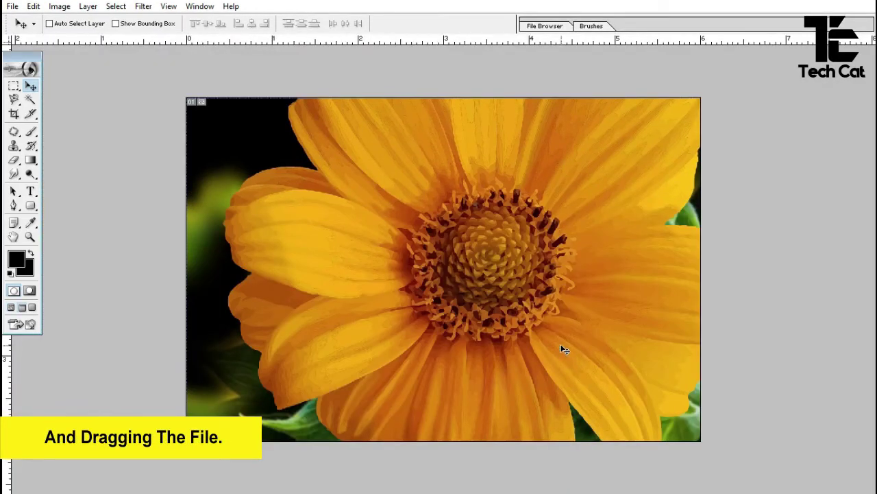
{"action": "key", "text": "ctrl+t"}
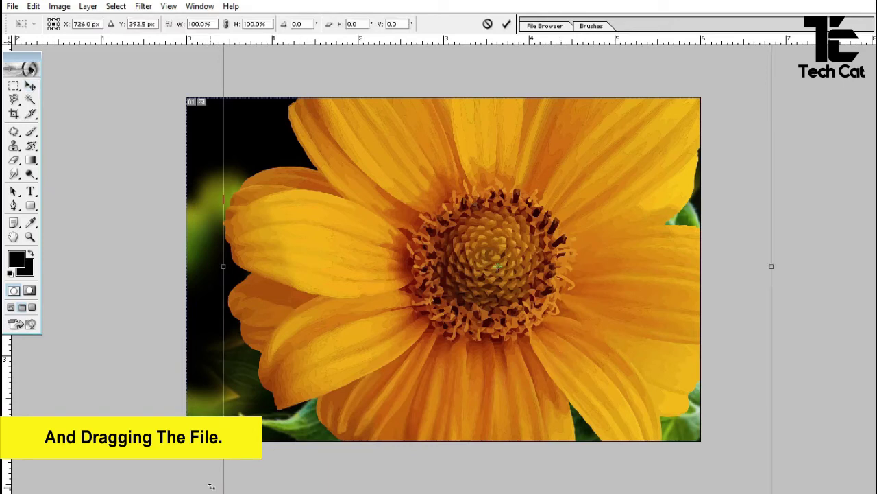
{"action": "left_click_drag", "start_coordinate": [346, 181], "coordinate": [352, 304]}
{"action": "left_click", "coordinate": [227, 126]}
{"action": "left_click_drag", "start_coordinate": [227, 126], "coordinate": [345, 235]}
{"action": "left_click_drag", "start_coordinate": [579, 394], "coordinate": [429, 238]}
{"action": "left_click_drag", "start_coordinate": [508, 76], "coordinate": [462, 126]}
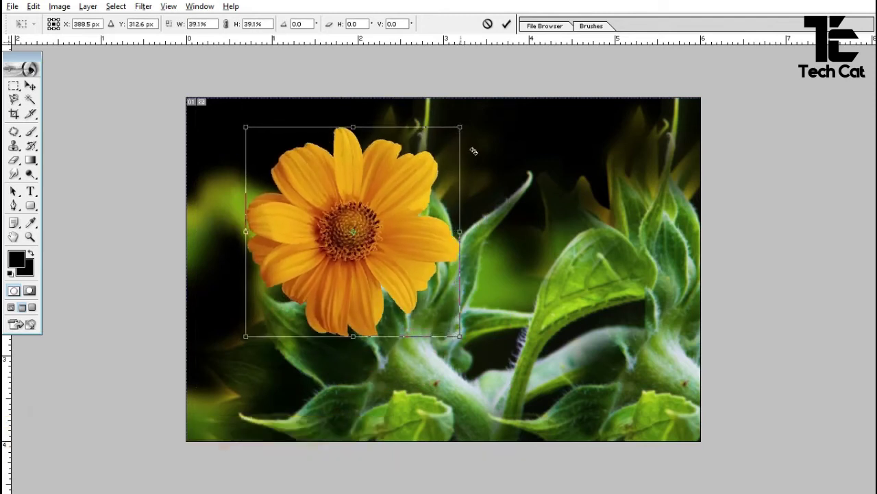
{"action": "left_click_drag", "start_coordinate": [480, 155], "coordinate": [476, 150]}
{"action": "key", "text": "Return"}
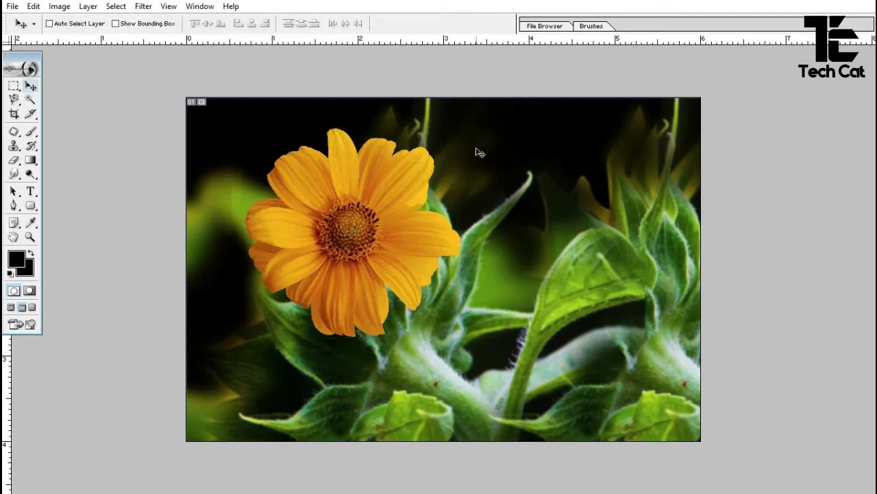
Skew the flower symmetrically to about 135% height so its right side is taller, and widen it slightly
{"action": "key", "text": "ctrl+t"}
{"action": "right_click", "coordinate": [471, 149]}
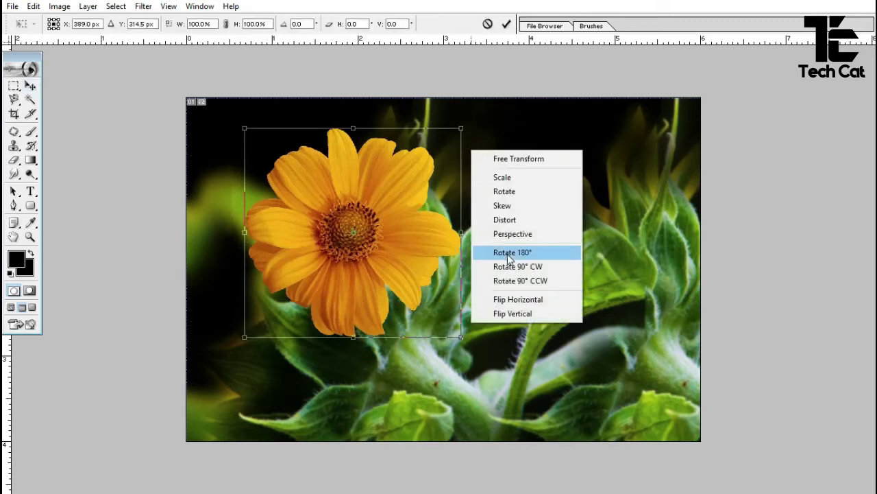
{"action": "left_click", "coordinate": [505, 205]}
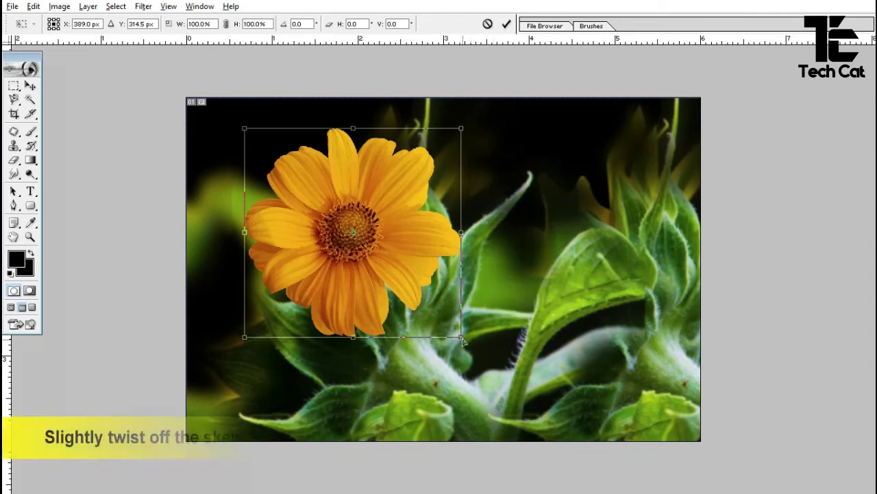
{"action": "left_click_drag", "start_coordinate": [460, 338], "coordinate": [453, 379]}
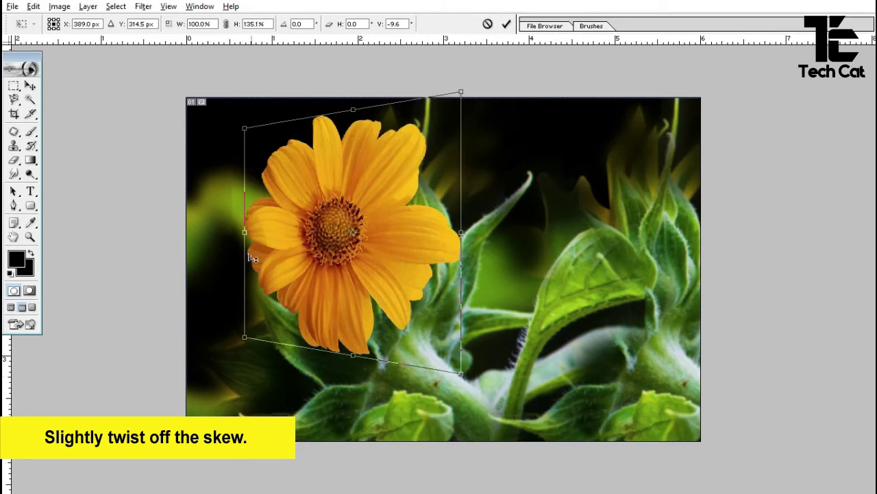
{"action": "right_click", "coordinate": [335, 247]}
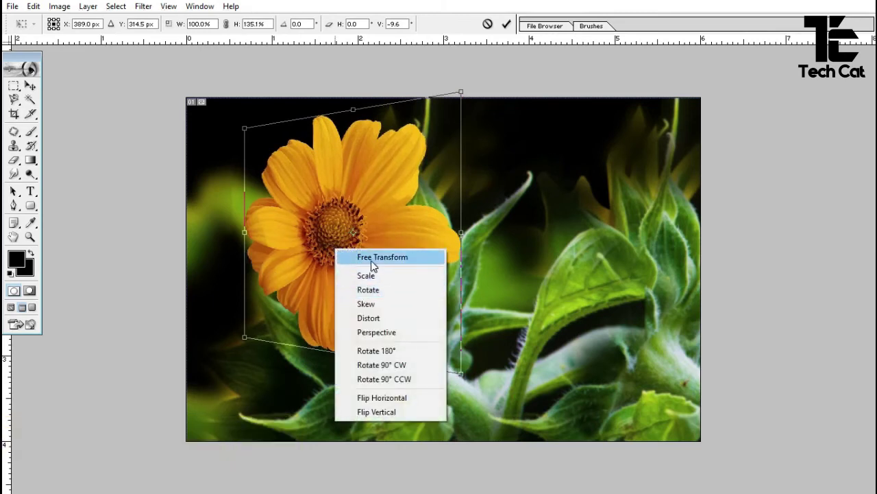
{"action": "left_click", "coordinate": [372, 259]}
{"action": "left_click_drag", "start_coordinate": [245, 235], "coordinate": [231, 238]}
{"action": "key", "text": "Return"}
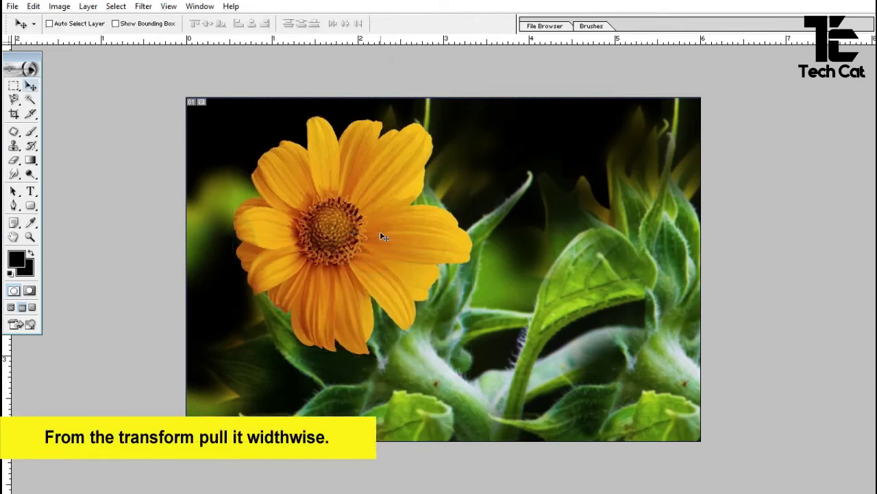
Apply a Gaussian Blur with a radius of 3.5 pixels to the flower layer
{"action": "right_click", "coordinate": [335, 232]}
{"action": "left_click", "coordinate": [353, 239]}
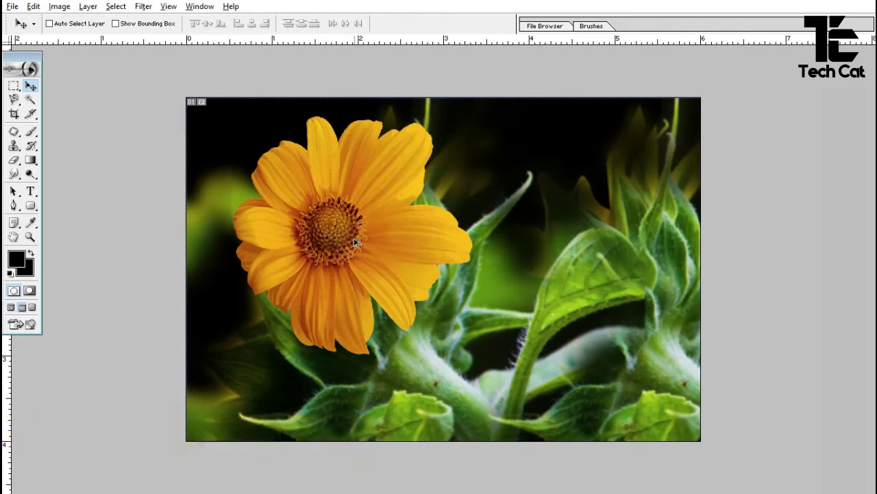
{"action": "key", "text": "alt+t"}
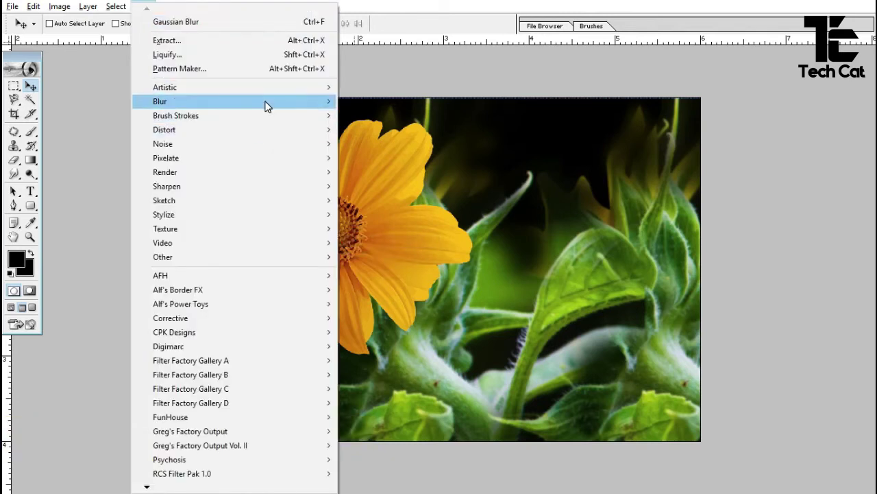
{"action": "mouse_move", "coordinate": [274, 102]}
{"action": "left_click", "coordinate": [380, 134]}
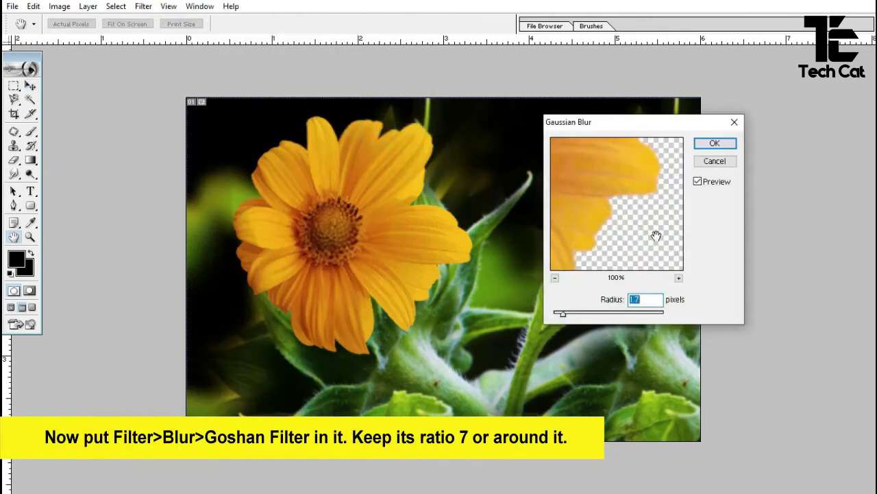
{"action": "mouse_move", "coordinate": [567, 319]}
{"action": "left_mouse_down"}
{"action": "mouse_move", "coordinate": [578, 317]}
{"action": "mouse_move", "coordinate": [570, 324]}
{"action": "left_mouse_up"}
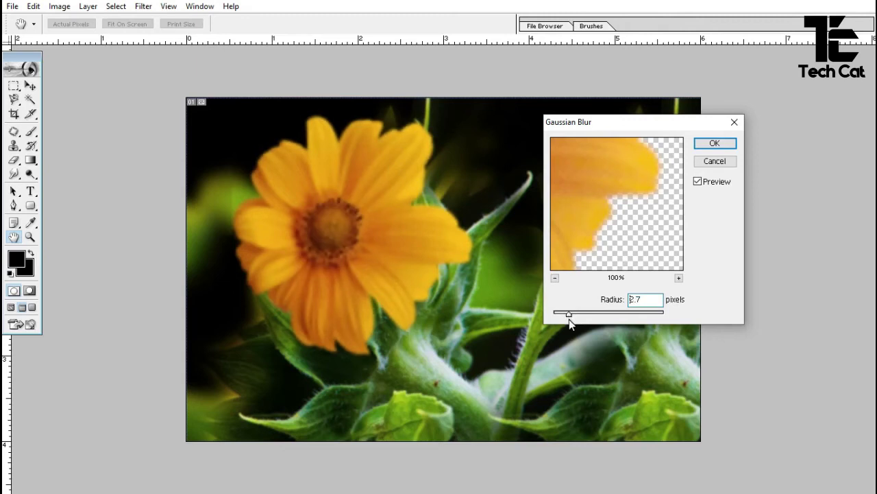
{"action": "key", "text": "Return"}
{"action": "left_click_drag", "start_coordinate": [569, 315], "coordinate": [576, 319]}
{"action": "left_click", "coordinate": [716, 145]}
{"action": "key", "text": "v"}
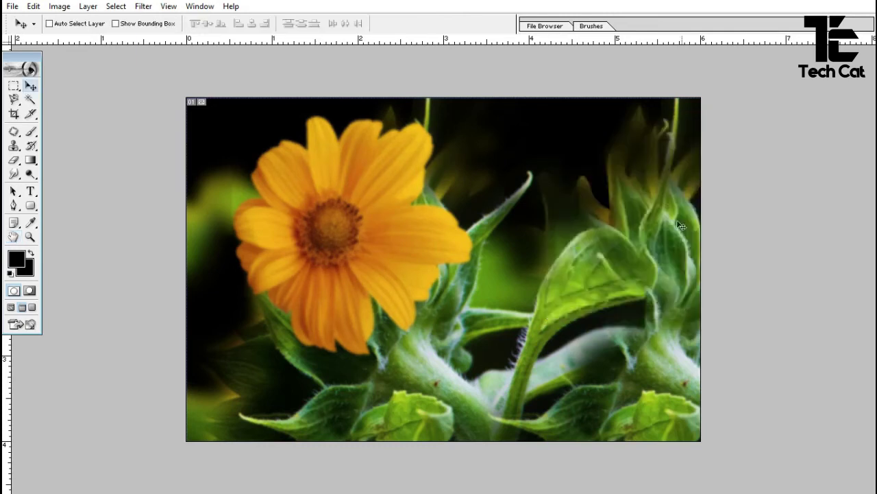
Duplicate the blurred flower to the right over the second plant and flip the copy horizontally
{"action": "right_click", "coordinate": [369, 243]}
{"action": "left_click", "coordinate": [386, 250]}
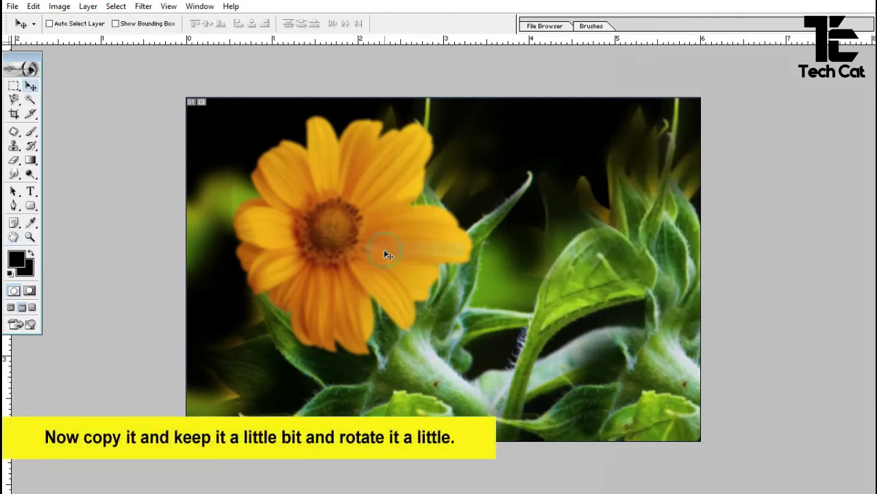
{"action": "left_click_drag", "start_coordinate": [319, 254], "coordinate": [562, 255]}
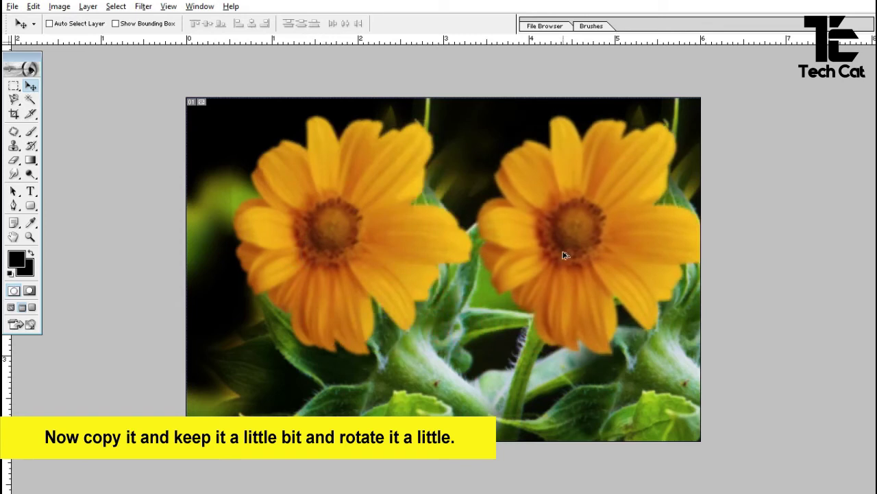
{"action": "key", "text": "ctrl+t"}
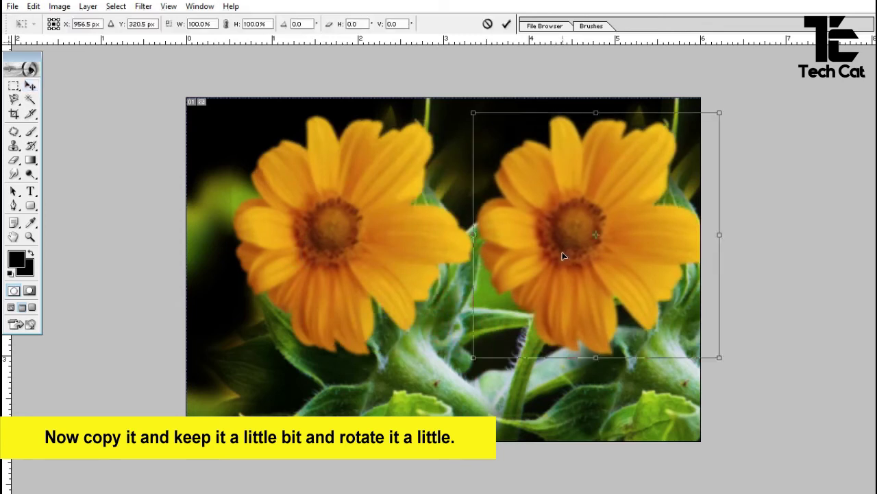
{"action": "right_click", "coordinate": [563, 255]}
{"action": "left_click", "coordinate": [621, 403]}
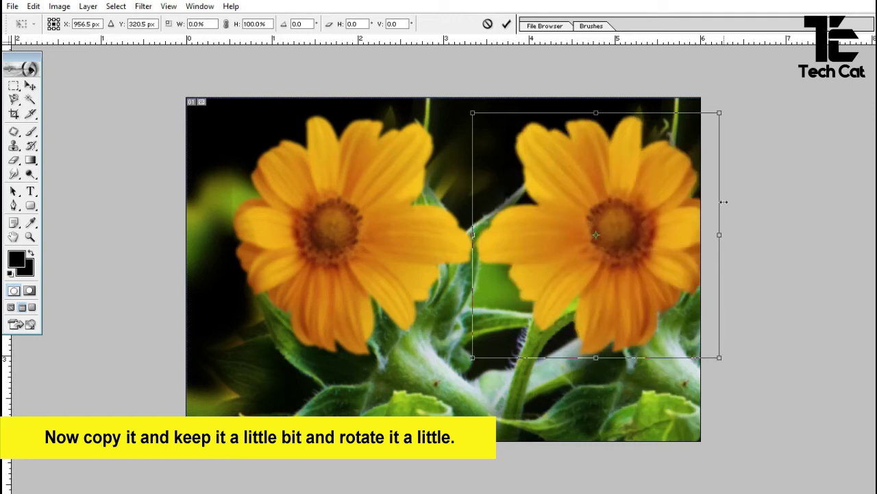
Rotate the flower copy to about -63.2°, scale it to about 84% and position it above the right-hand stem
{"action": "left_click_drag", "start_coordinate": [402, 157], "coordinate": [478, 337]}
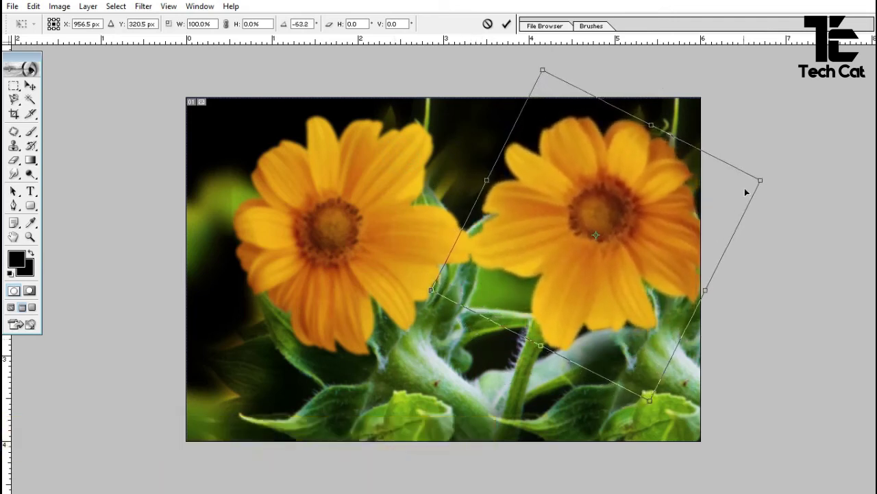
{"action": "left_click_drag", "start_coordinate": [763, 178], "coordinate": [739, 198]}
{"action": "left_click_drag", "start_coordinate": [636, 259], "coordinate": [622, 238]}
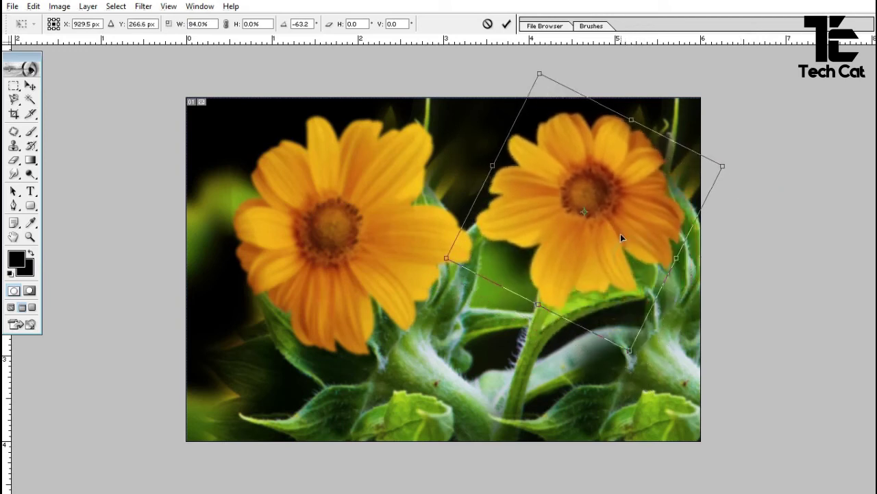
{"action": "left_click_drag", "start_coordinate": [621, 234], "coordinate": [617, 234]}
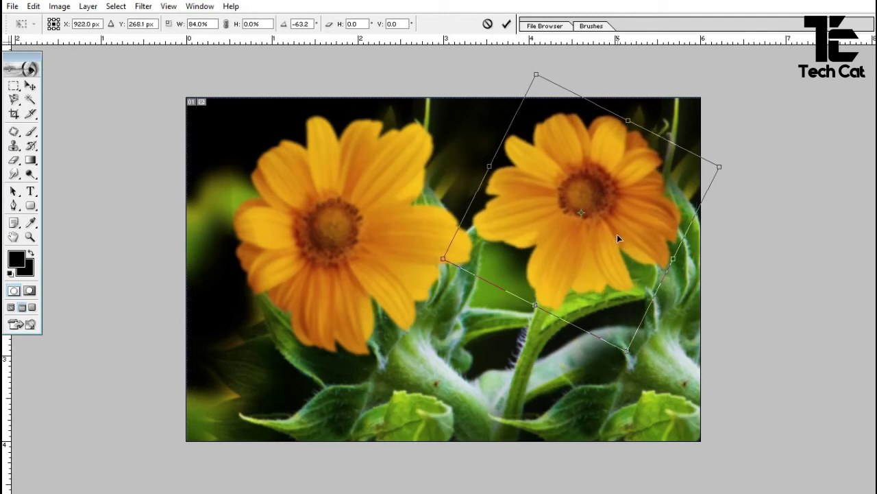
{"action": "key", "text": "Return"}
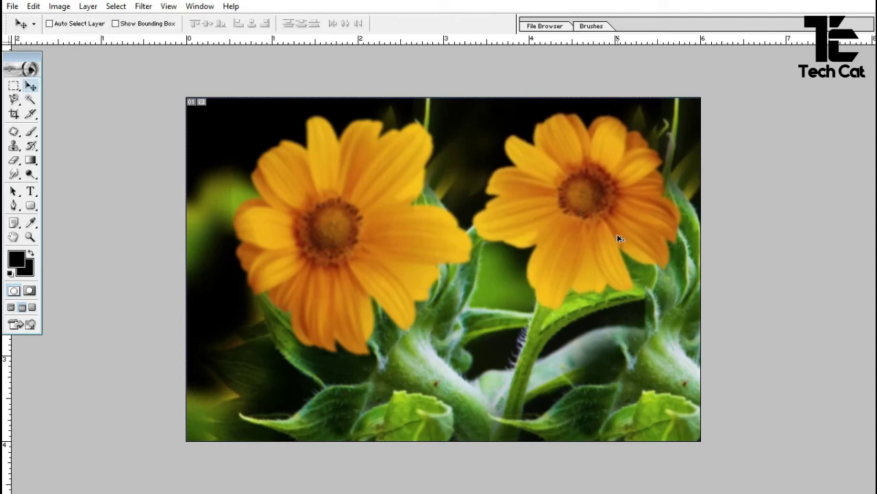
Apply a Gaussian Blur with a radius greater than 3.5 pixels to the right-hand flower copy
{"action": "key", "text": "alt+t"}
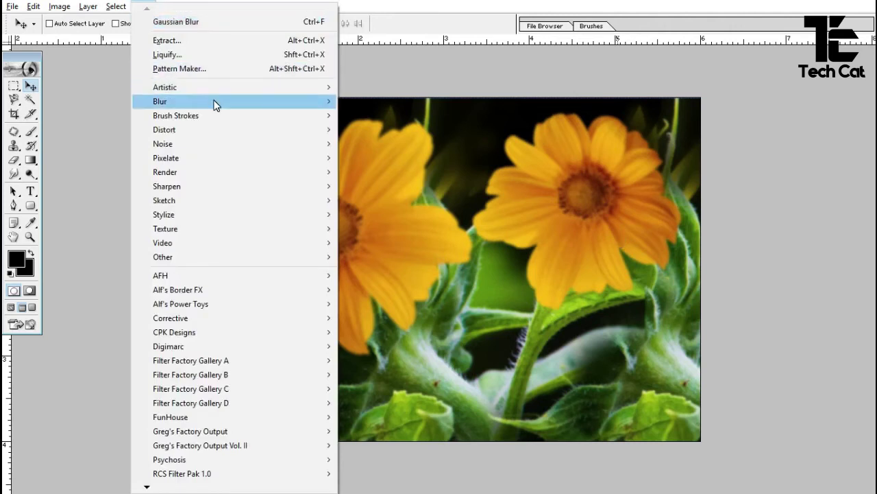
{"action": "mouse_move", "coordinate": [247, 105]}
{"action": "left_click", "coordinate": [384, 129]}
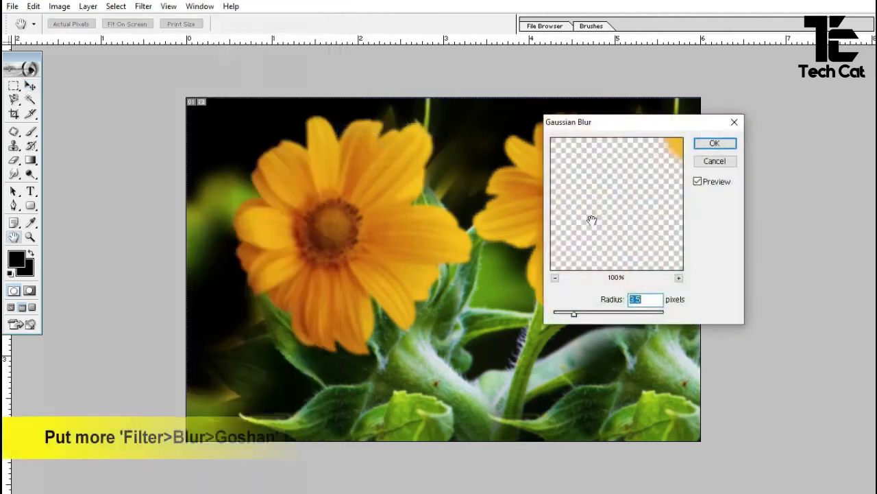
{"action": "left_click_drag", "start_coordinate": [661, 121], "coordinate": [364, 168]}
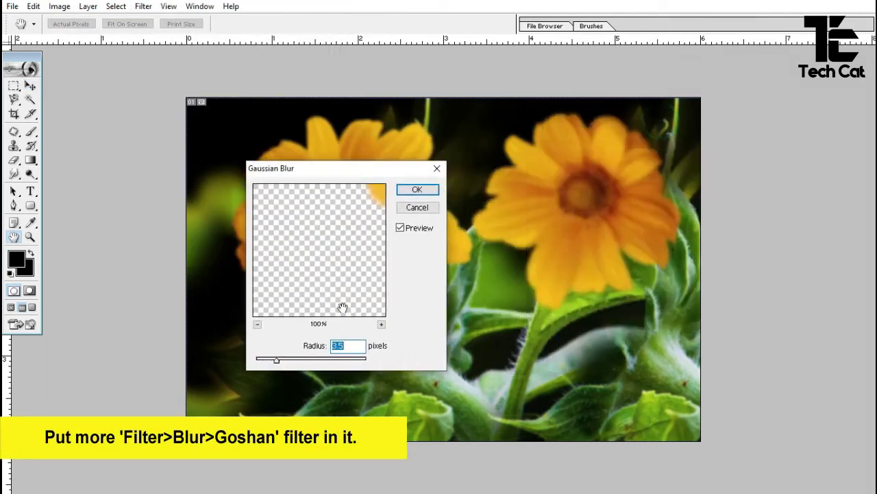
{"action": "left_click_drag", "start_coordinate": [277, 361], "coordinate": [287, 362]}
{"action": "left_click", "coordinate": [417, 189]}
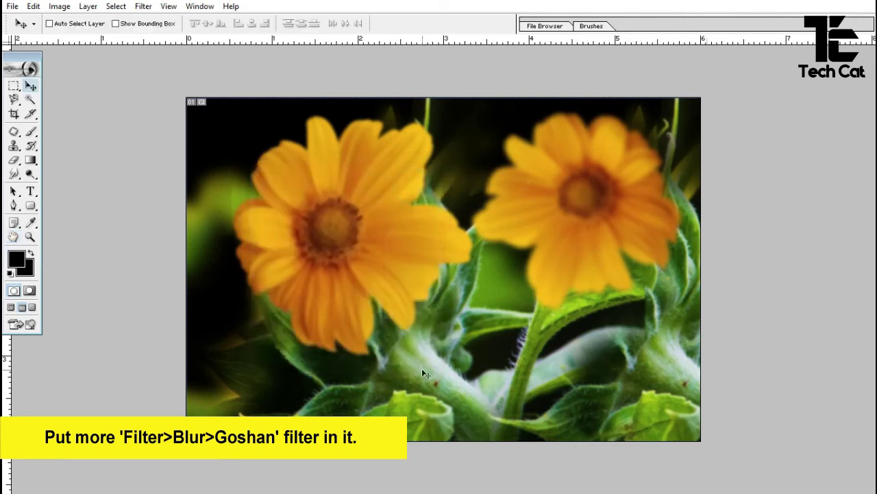
Copy the sharp flower from abstract-2675672_1280.png into Untitled-1 again, above the two blurred flowers
{"action": "key", "text": "f"}
{"action": "key", "text": "f"}
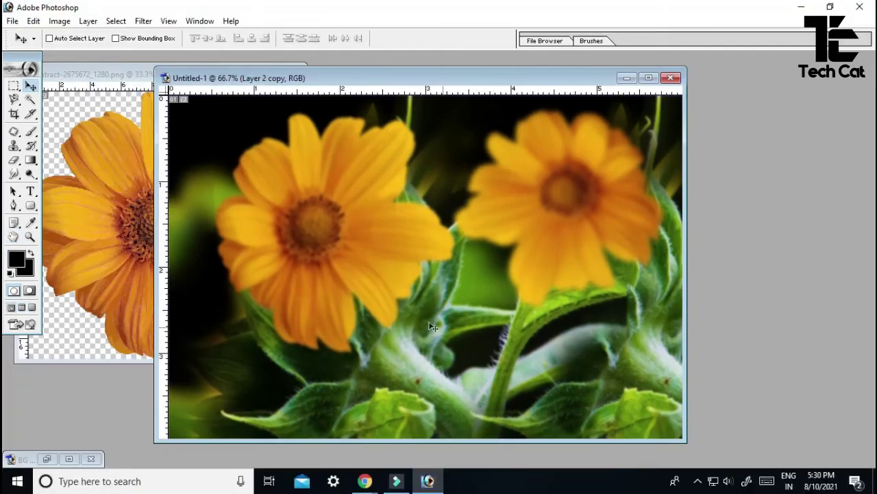
{"action": "left_click", "coordinate": [114, 213]}
{"action": "right_click", "coordinate": [141, 225]}
{"action": "left_click", "coordinate": [155, 233]}
{"action": "left_click_drag", "start_coordinate": [142, 230], "coordinate": [458, 347]}
{"action": "key", "text": "f"}
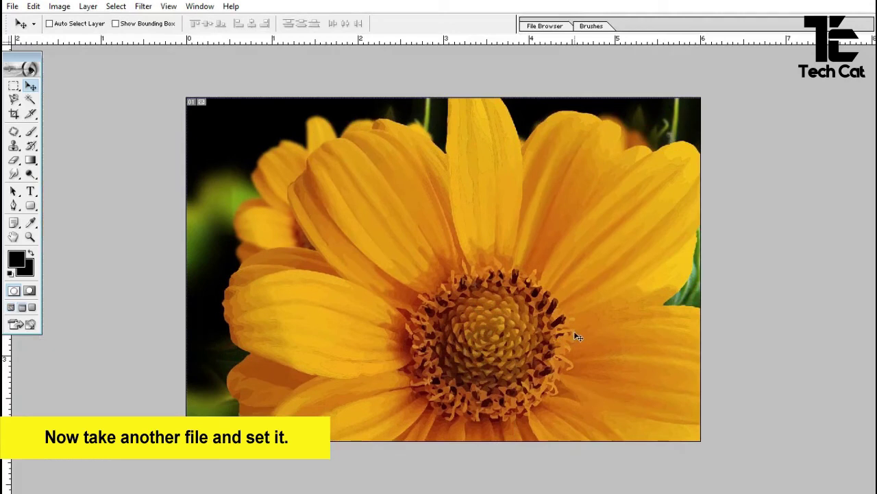
Scale the sharp flower down proportionally and place it large in the lower-right foreground, partly overlapping the blurred flowers
{"action": "key", "text": "ctrl+t"}
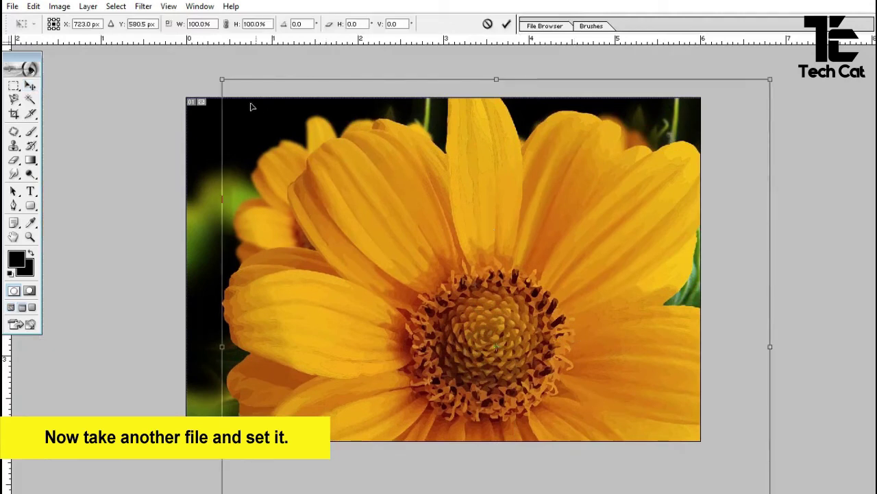
{"action": "left_click_drag", "start_coordinate": [222, 80], "coordinate": [303, 195]}
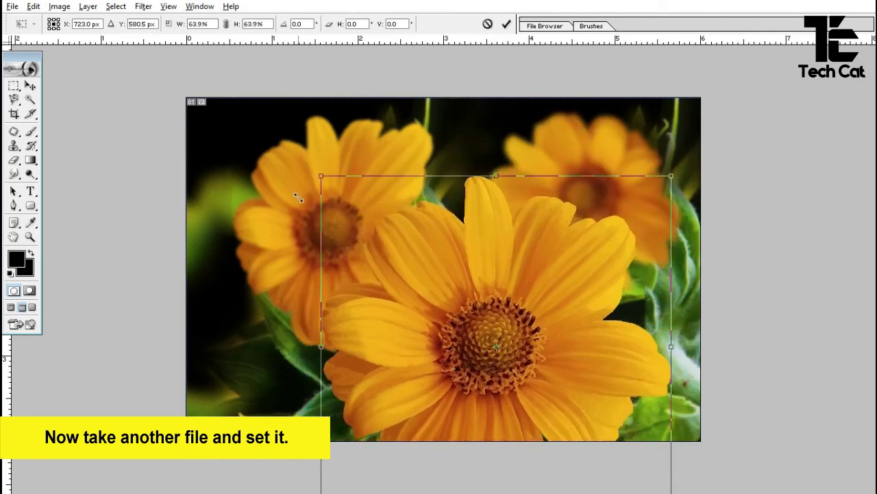
{"action": "left_click_drag", "start_coordinate": [582, 362], "coordinate": [603, 386]}
{"action": "left_click_drag", "start_coordinate": [339, 201], "coordinate": [323, 181]}
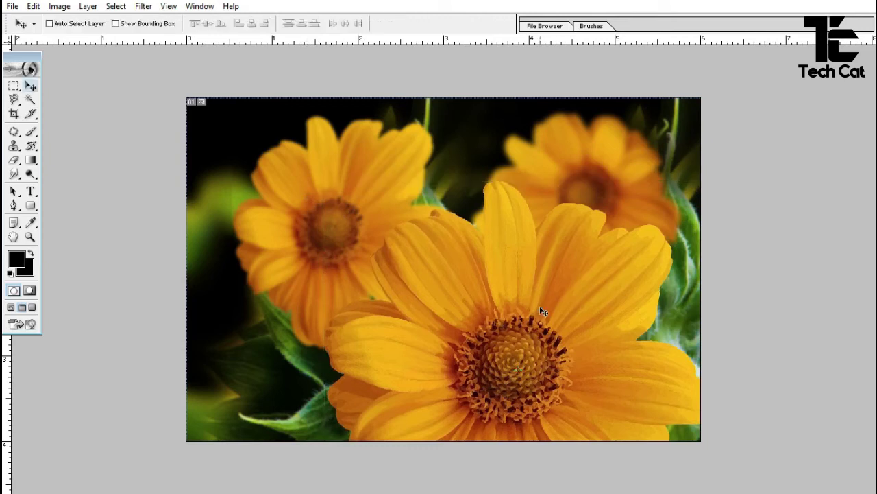
{"action": "left_click_drag", "start_coordinate": [553, 352], "coordinate": [549, 352]}
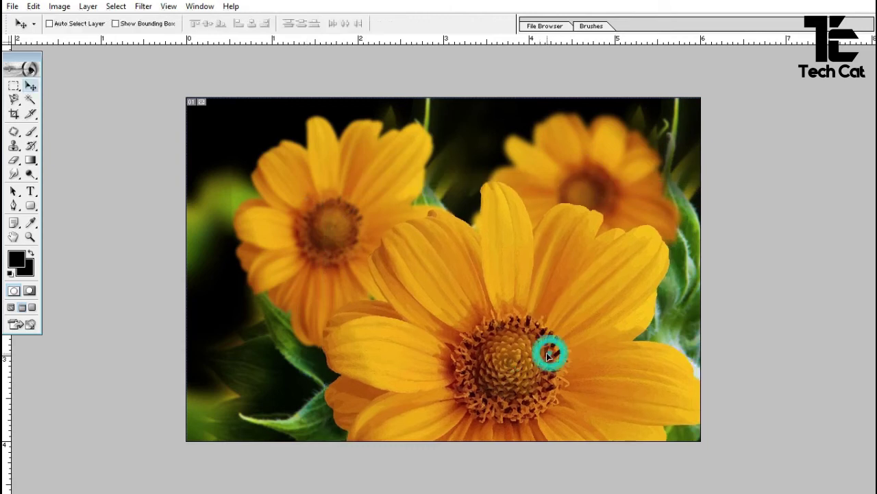
Nudge the upper-right blurred flower and reduce its height to about 87.1%
{"action": "right_click", "coordinate": [556, 174]}
{"action": "left_click", "coordinate": [573, 180]}
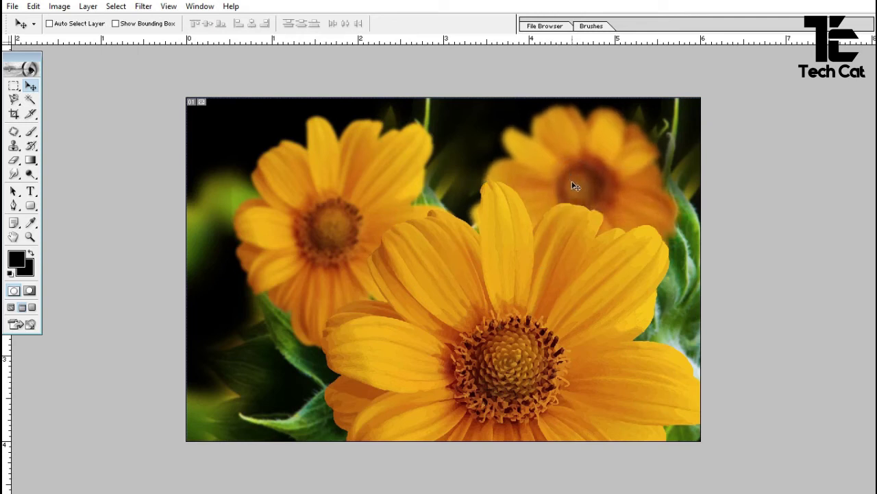
{"action": "key", "text": "ctrl+t"}
{"action": "left_click_drag", "start_coordinate": [604, 309], "coordinate": [608, 294]}
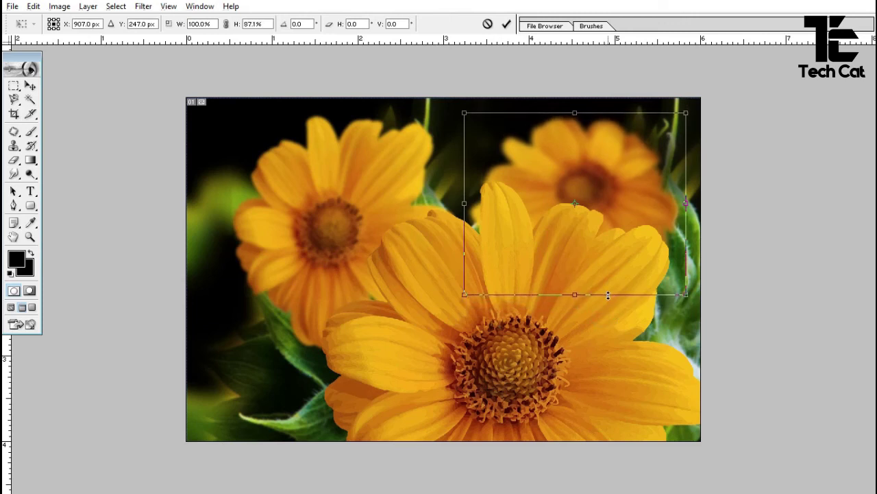
{"action": "key", "text": "Return"}
Select the upper-left blurred flower's layer and move the flower slightly further left
{"action": "right_click", "coordinate": [342, 205]}
{"action": "left_click", "coordinate": [349, 216]}
{"action": "left_click_drag", "start_coordinate": [338, 218], "coordinate": [321, 218]}
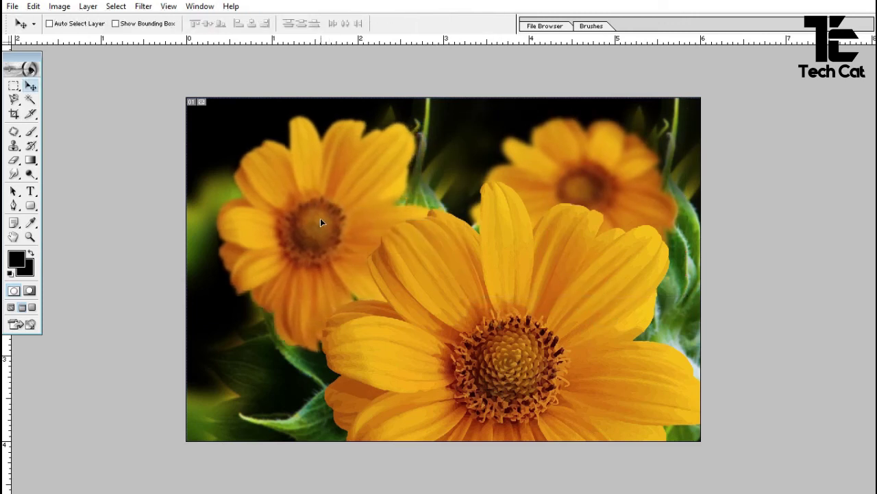
Apply Color Balance to the large foreground flower's midtones with color levels -9, +16 and -13
{"action": "right_click", "coordinate": [432, 300]}
{"action": "left_click", "coordinate": [456, 314]}
{"action": "key", "text": "alt+i"}
{"action": "key", "text": "a"}
{"action": "key", "text": "b"}
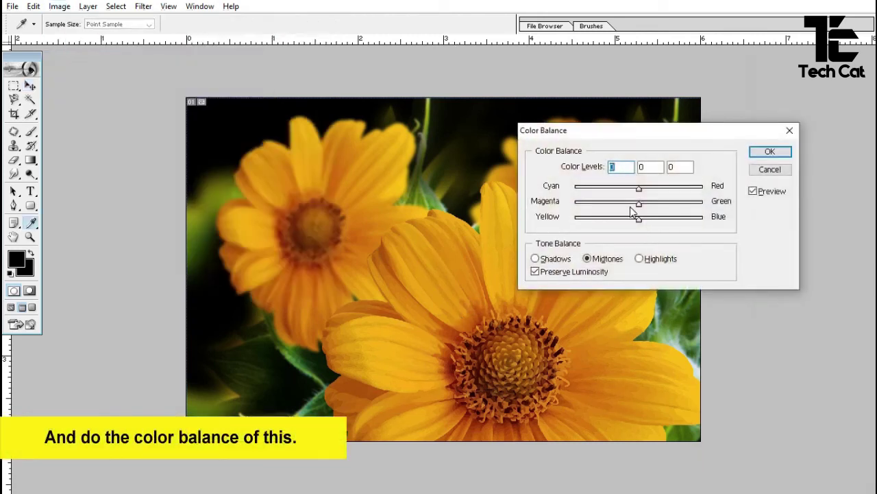
{"action": "left_click_drag", "start_coordinate": [642, 203], "coordinate": [632, 228]}
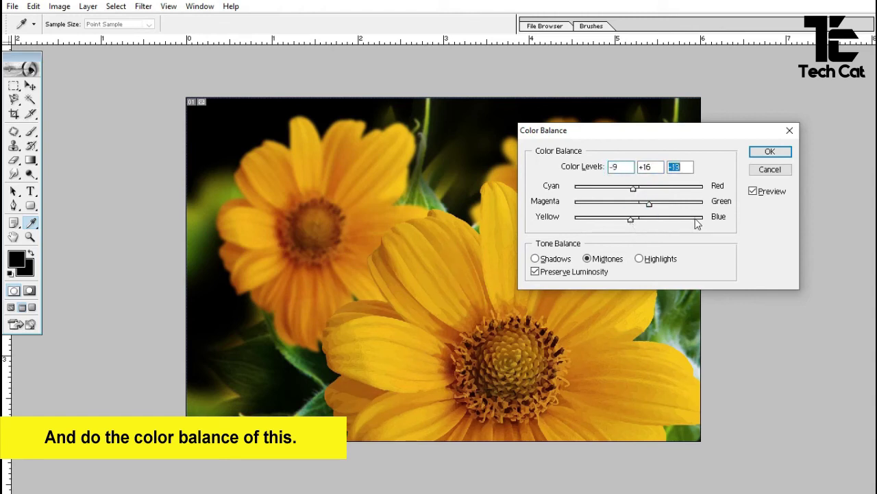
{"action": "left_click", "coordinate": [770, 151]}
{"action": "key", "text": "v"}
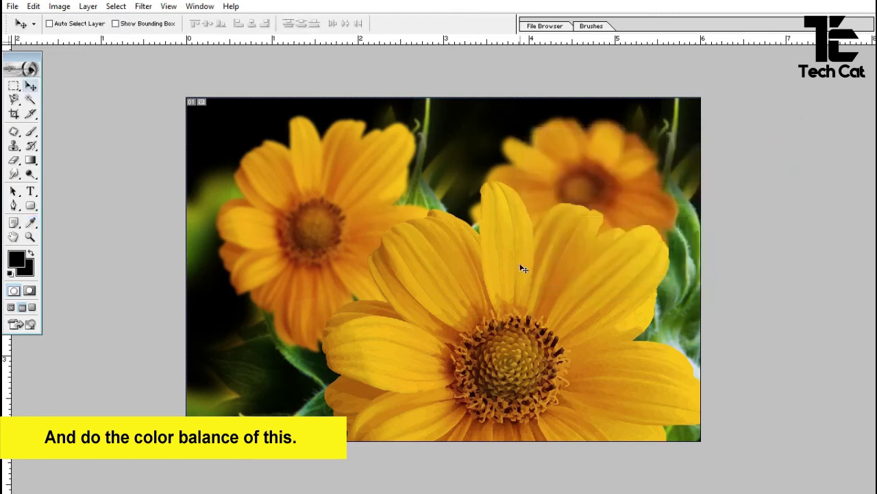
Select the large foreground flower's layer and nudge the flower slightly up and to the right
{"action": "right_click", "coordinate": [322, 192]}
{"action": "left_click", "coordinate": [349, 199]}
{"action": "right_click", "coordinate": [495, 347]}
{"action": "left_click", "coordinate": [517, 355]}
{"action": "left_click_drag", "start_coordinate": [516, 354], "coordinate": [519, 351]}
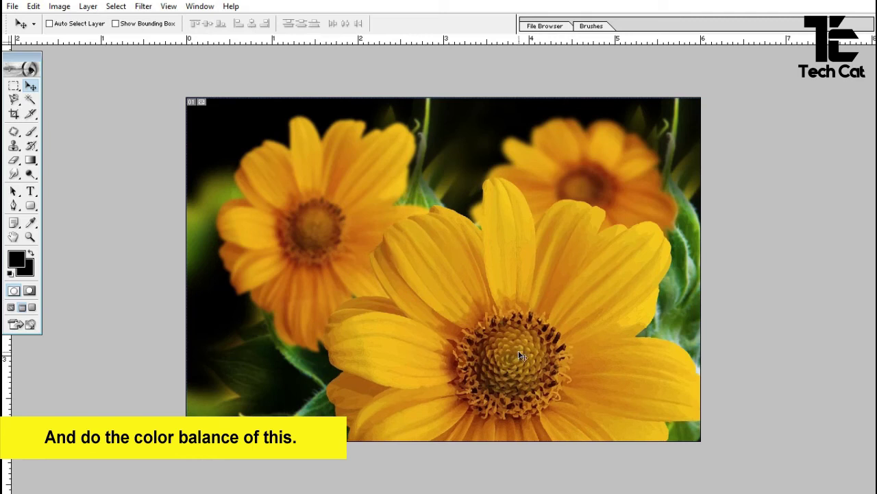
Adjust the foreground flower's Levels, setting the RGB input levels to 9, 1.00 and 238
{"action": "key", "text": "alt+i"}
{"action": "key", "text": "a"}
{"action": "key", "text": "l"}
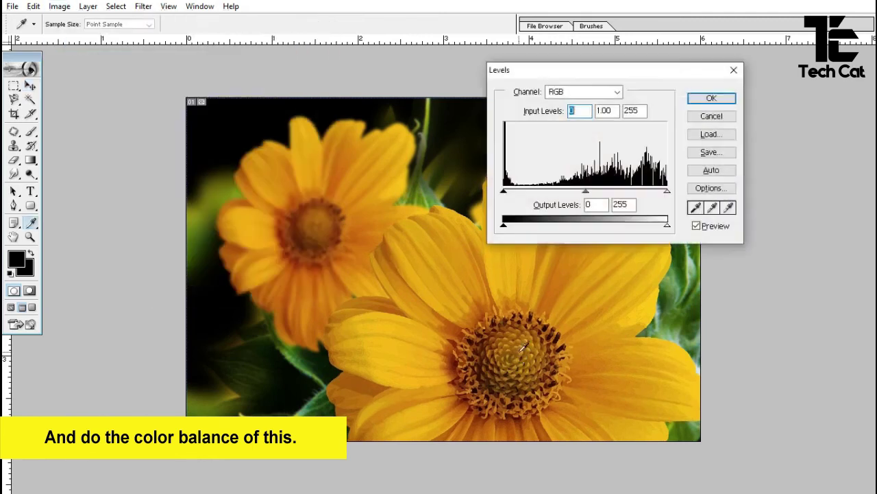
{"action": "left_click_drag", "start_coordinate": [504, 191], "coordinate": [509, 192]}
{"action": "left_click_drag", "start_coordinate": [667, 192], "coordinate": [654, 194]}
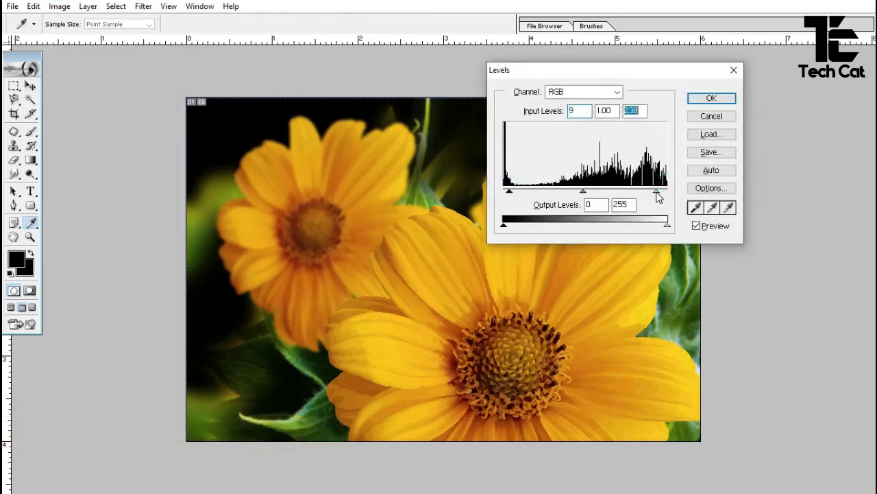
{"action": "left_click", "coordinate": [711, 98]}
{"action": "key", "text": "v"}
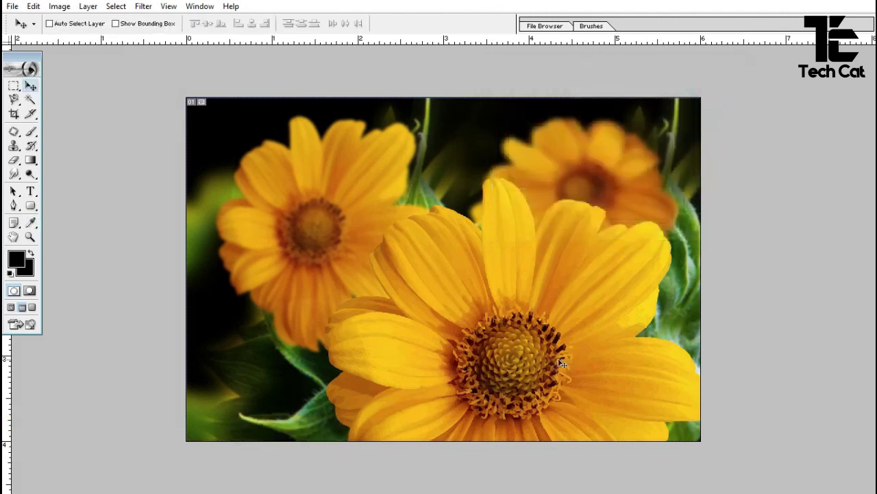
Select the upper-right blurred flower's layer and set its RGB input levels to 0, 1.24 and 241
{"action": "right_click", "coordinate": [555, 176]}
{"action": "left_click", "coordinate": [578, 182]}
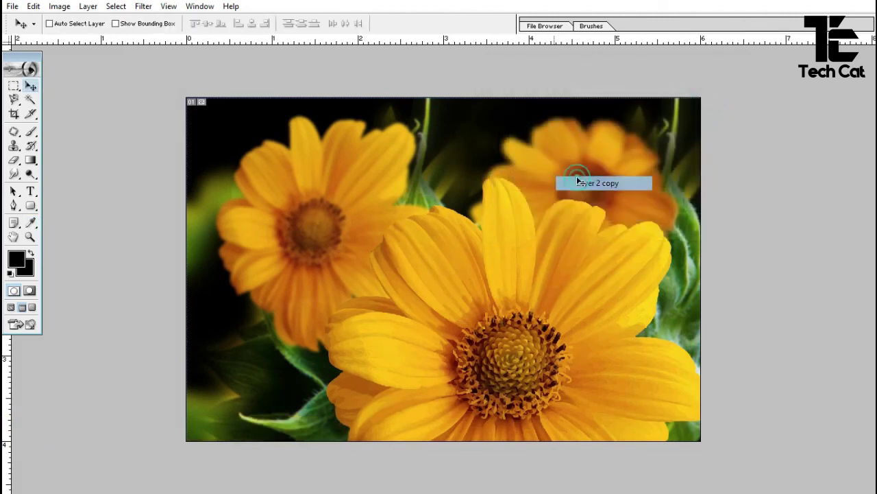
{"action": "key", "text": "alt+i"}
{"action": "key", "text": "a"}
{"action": "key", "text": "l"}
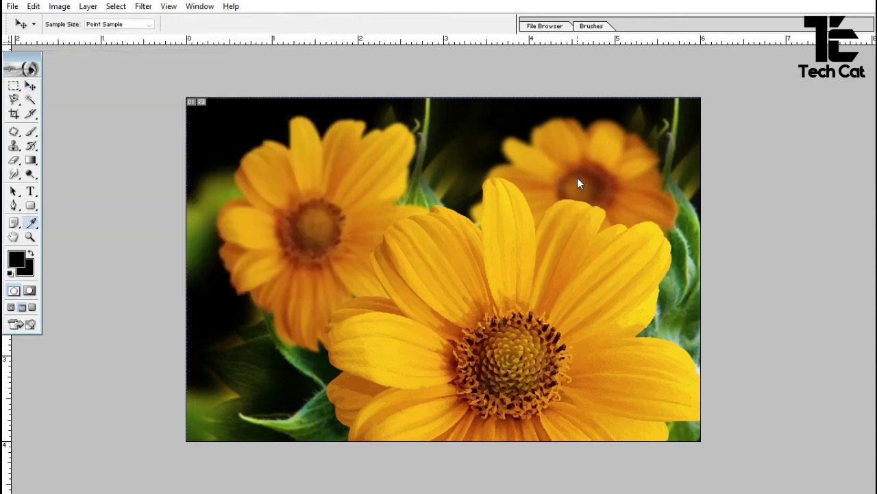
{"action": "left_click_drag", "start_coordinate": [621, 73], "coordinate": [741, 64]}
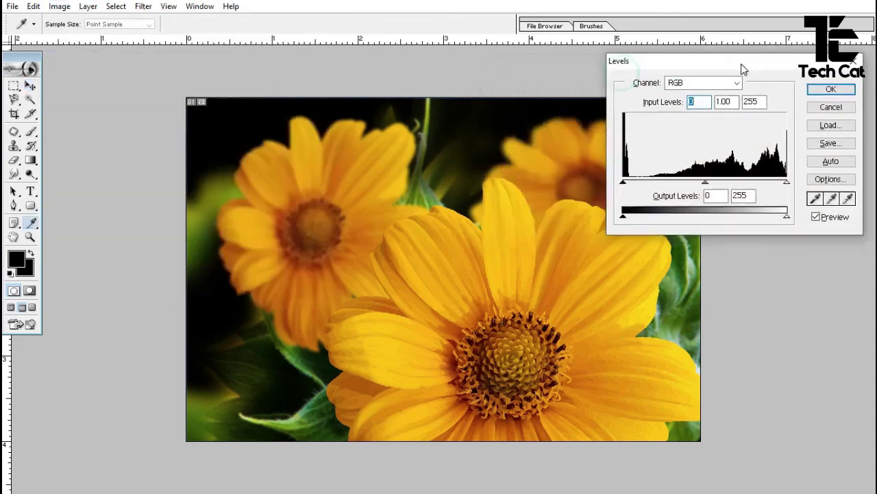
{"action": "left_click_drag", "start_coordinate": [705, 183], "coordinate": [692, 183]}
{"action": "mouse_move", "coordinate": [787, 182]}
{"action": "left_mouse_down"}
{"action": "mouse_move", "coordinate": [772, 192]}
{"action": "mouse_move", "coordinate": [779, 183]}
{"action": "left_mouse_up"}
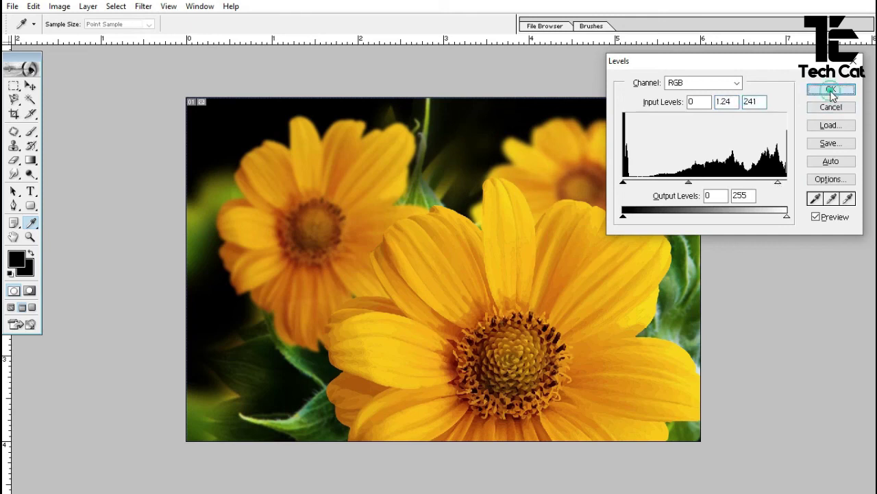
{"action": "left_click", "coordinate": [831, 89]}
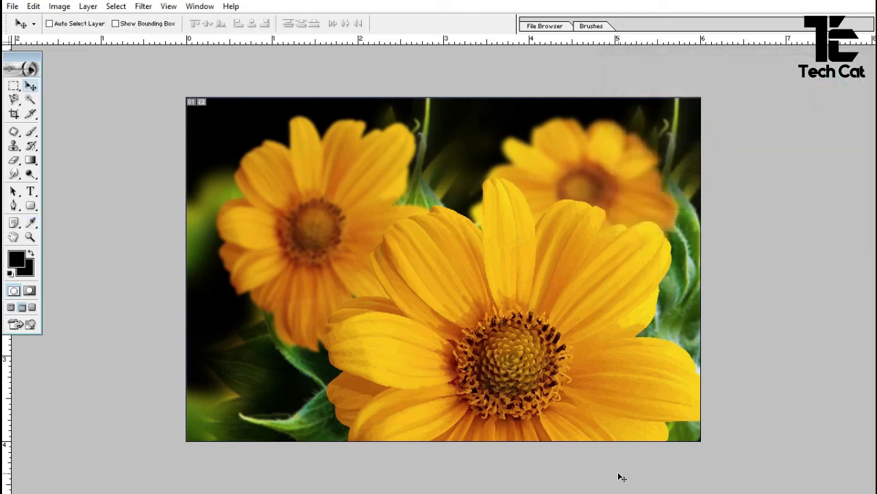
Examine the whole flower composition at reduced and enlarged magnification
{"action": "key", "text": "ctrl+minus"}
{"action": "key", "text": "ctrl+minus"}
{"action": "key", "text": "ctrl+minus"}
{"action": "key", "text": "ctrl+minus"}
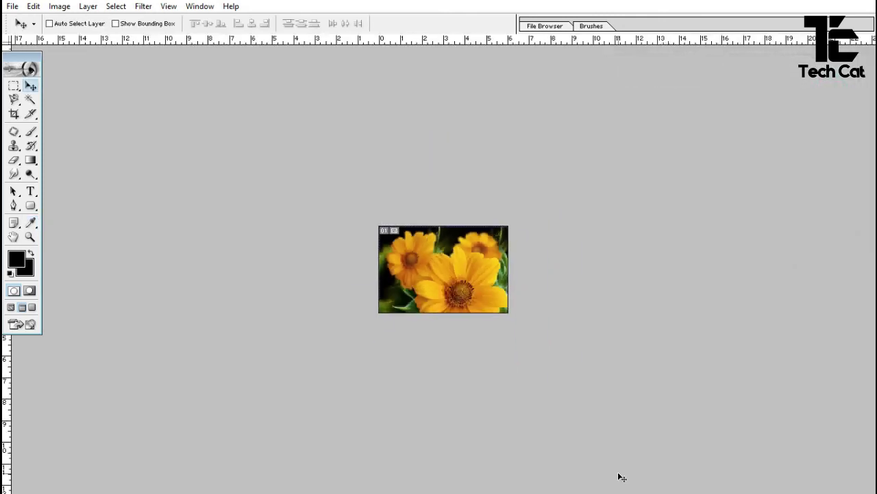
{"action": "key", "text": "ctrl+plus"}
{"action": "key", "text": "ctrl+plus"}
{"action": "key", "text": "ctrl+plus"}
{"action": "key", "text": "ctrl+plus"}
{"action": "key", "text": "ctrl+minus"}
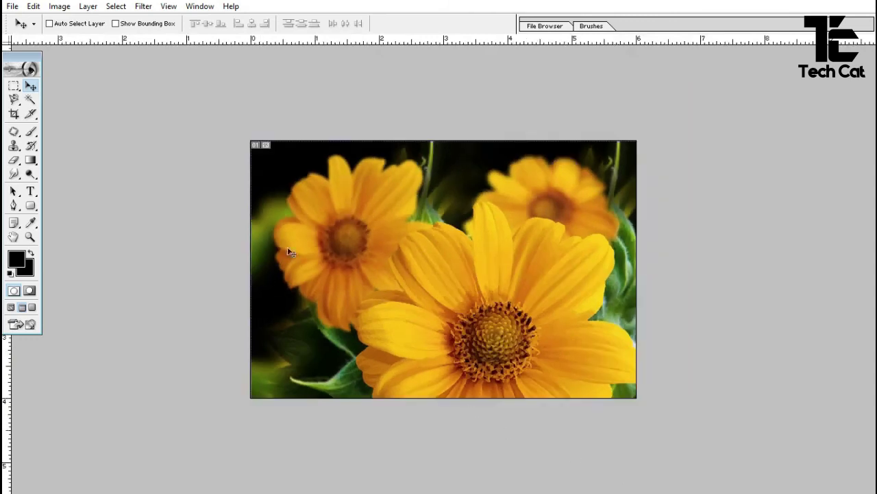
Apply Gaussian Blur to the upper-right flower with a radius slightly above 5.6 pixels, and show the image full screen on black
{"action": "right_click", "coordinate": [534, 187]}
{"action": "left_click", "coordinate": [563, 198]}
{"action": "key", "text": "alt+t"}
{"action": "mouse_move", "coordinate": [254, 105]}
{"action": "left_click", "coordinate": [375, 136]}
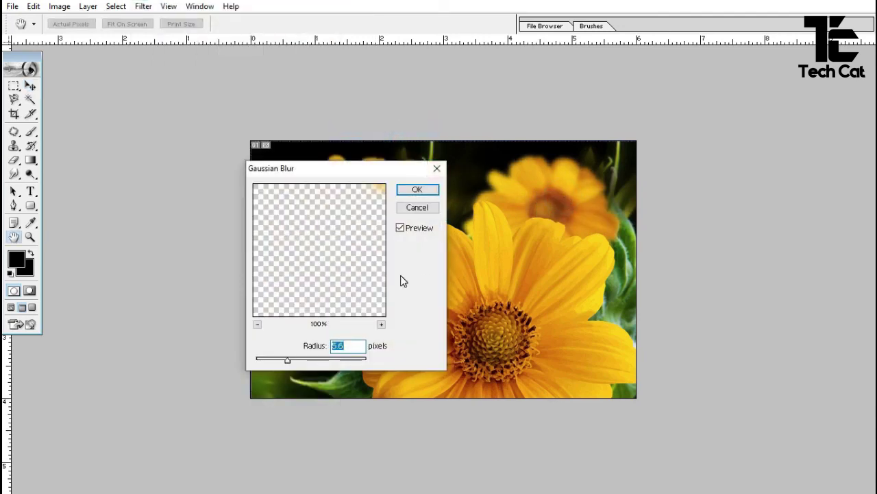
{"action": "left_click", "coordinate": [290, 360]}
{"action": "left_click", "coordinate": [294, 361]}
{"action": "left_click", "coordinate": [424, 189]}
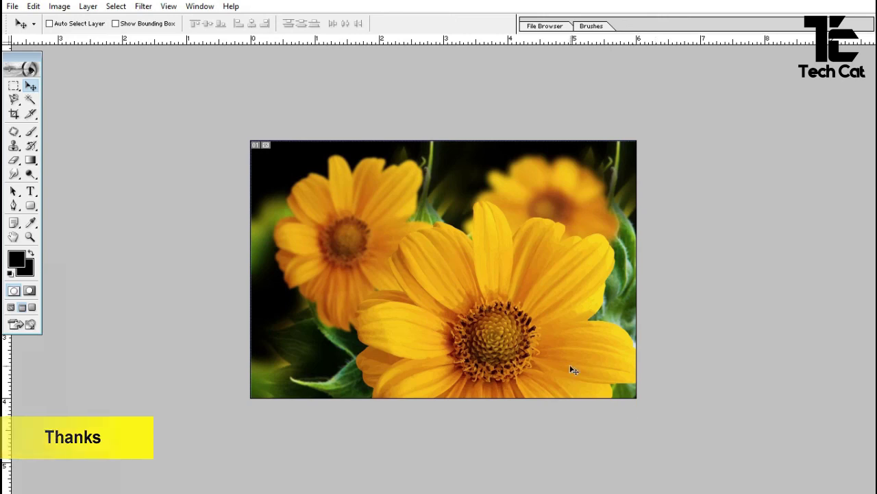
{"action": "key", "text": "f"}
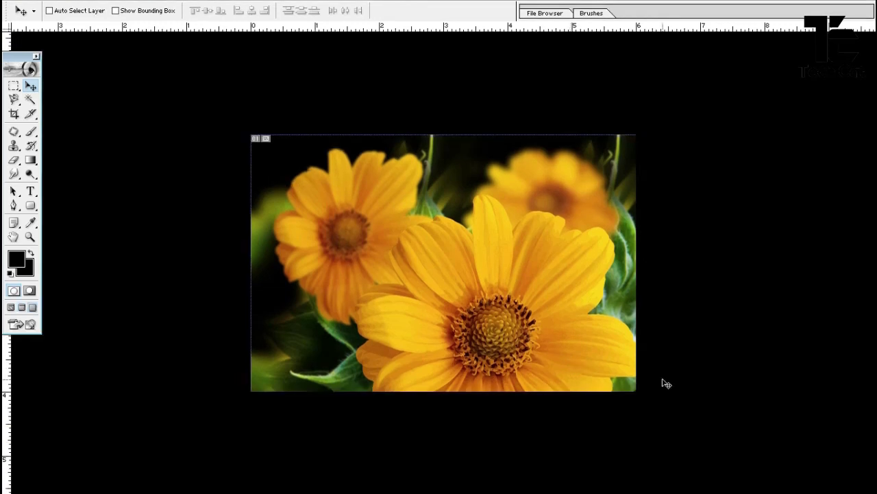